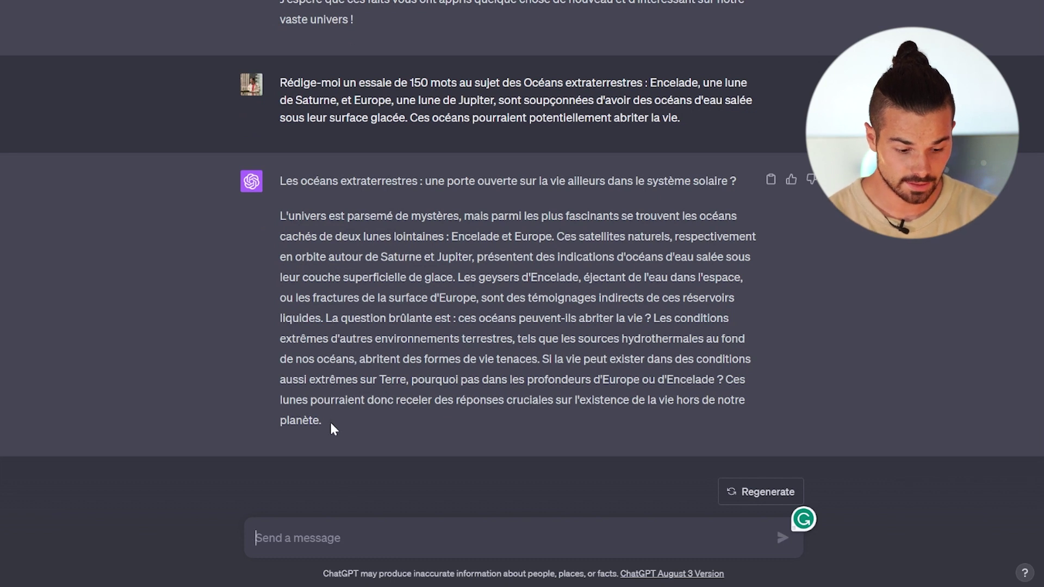
left_click_drag(330, 420, 285, 212)
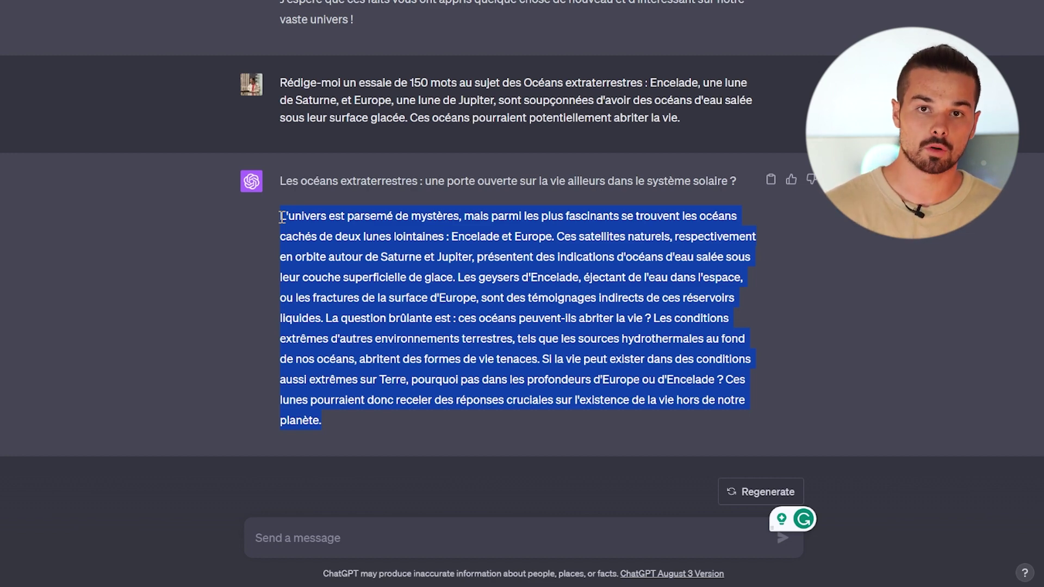
left_click(392, 450)
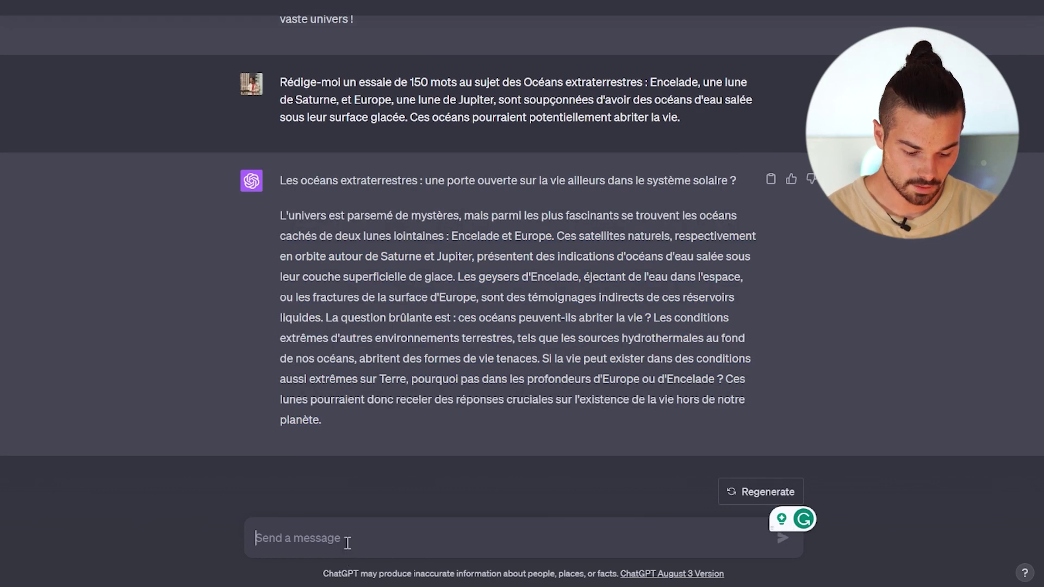
Send a French prompt requesting a native, accessible Spanish translation with all numbers in letters, including the full essay with its title on alien oceans
type("Traduis ce texte en espagnol comme un natif espagnol dans un langage compréhensible et accessible à tous, en mettant tous les chiffres en lettre si il y en a :")
key("shift+Return")
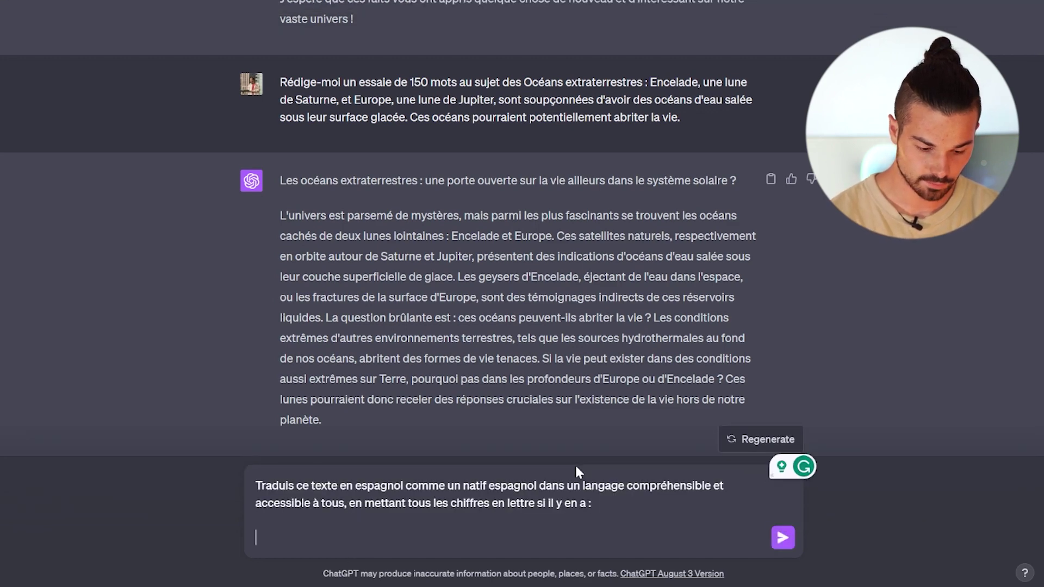
left_click_drag(280, 180, 381, 423)
key("ctrl+c")
left_click(426, 546)
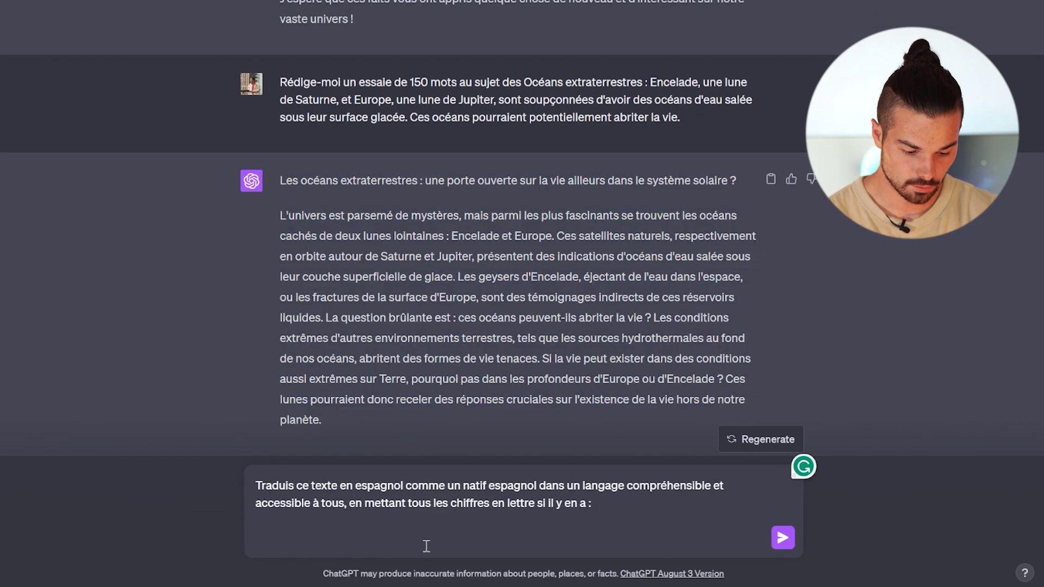
key("ctrl+v")
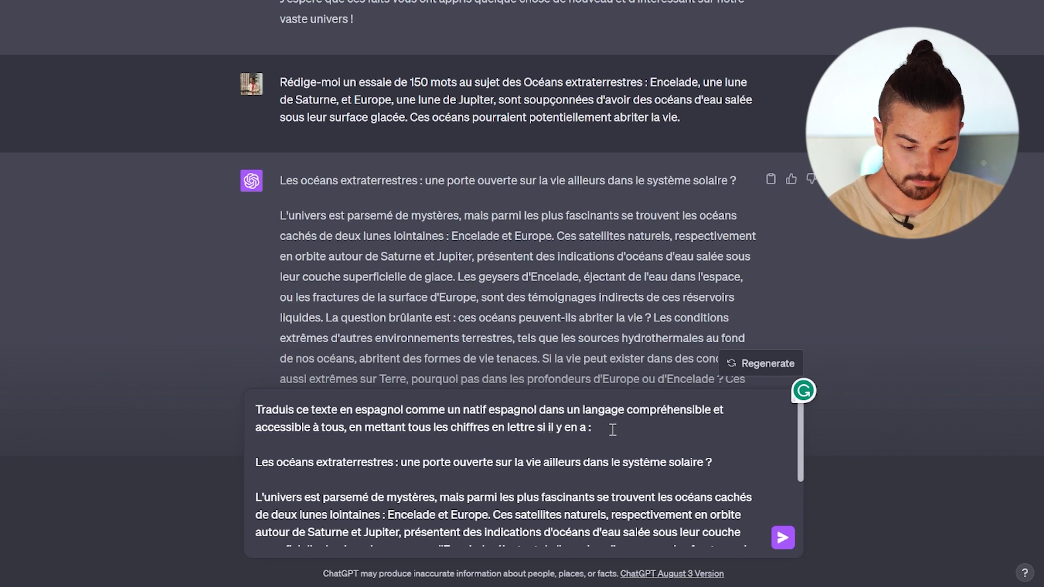
scroll(612, 430, "down", 3)
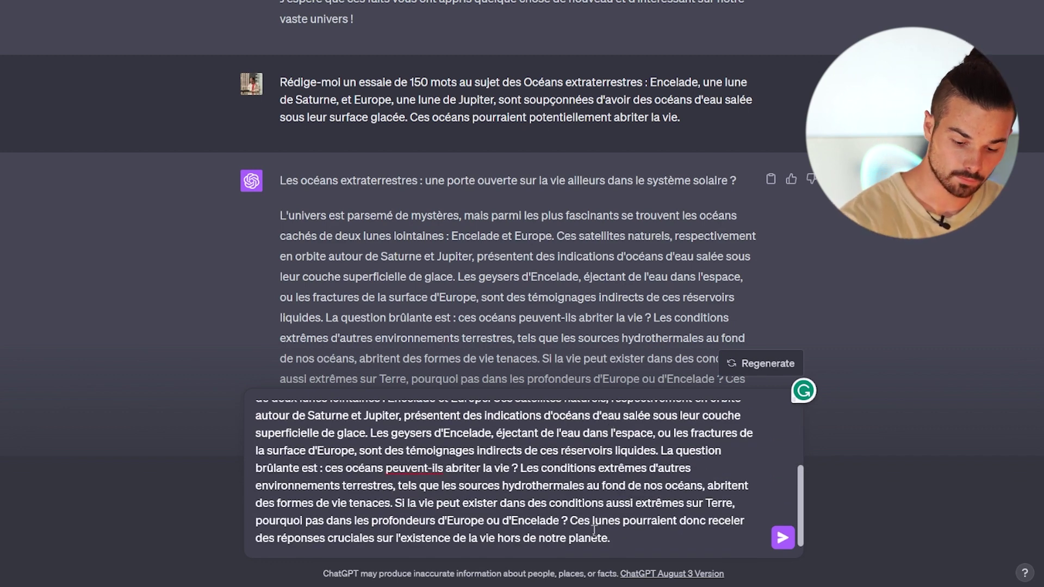
key("Return")
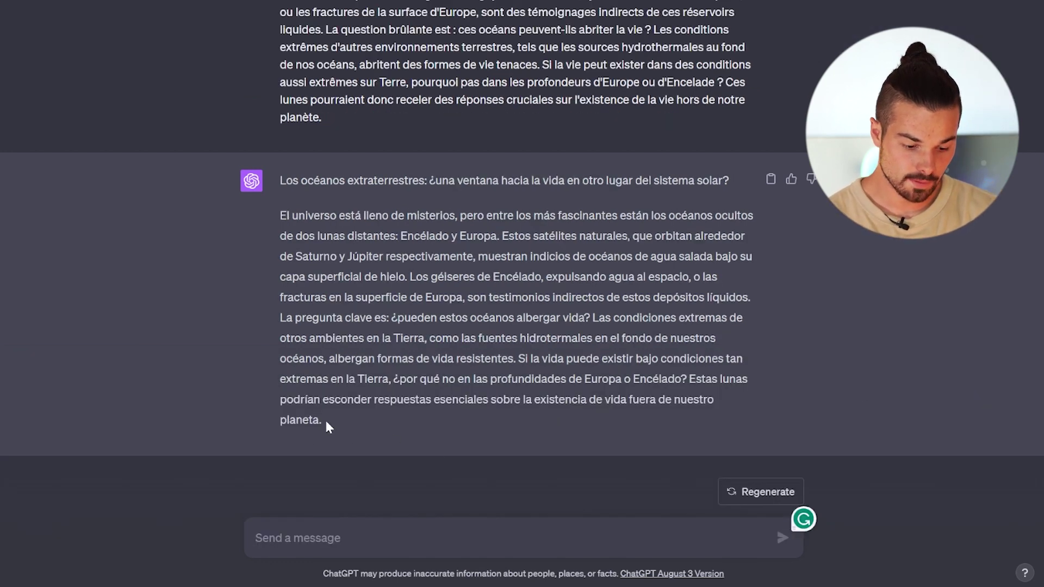
Copy the complete Spanish translation with its title into the ElevenLabs Speech Synthesis text box
left_click_drag(326, 427, 279, 178)
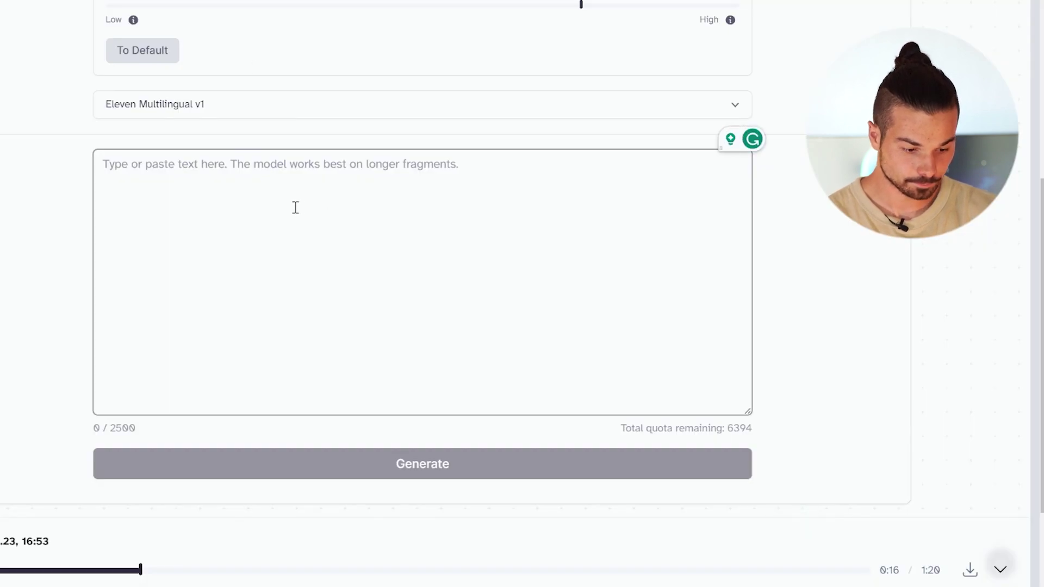
scroll(364, 298, "up", 6)
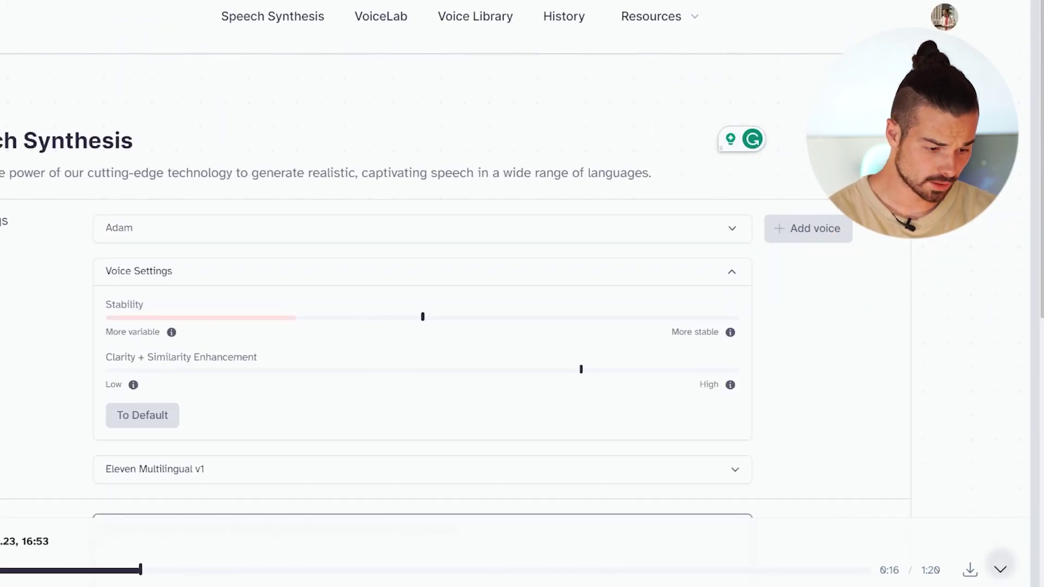
scroll(109, 154, "down", 8)
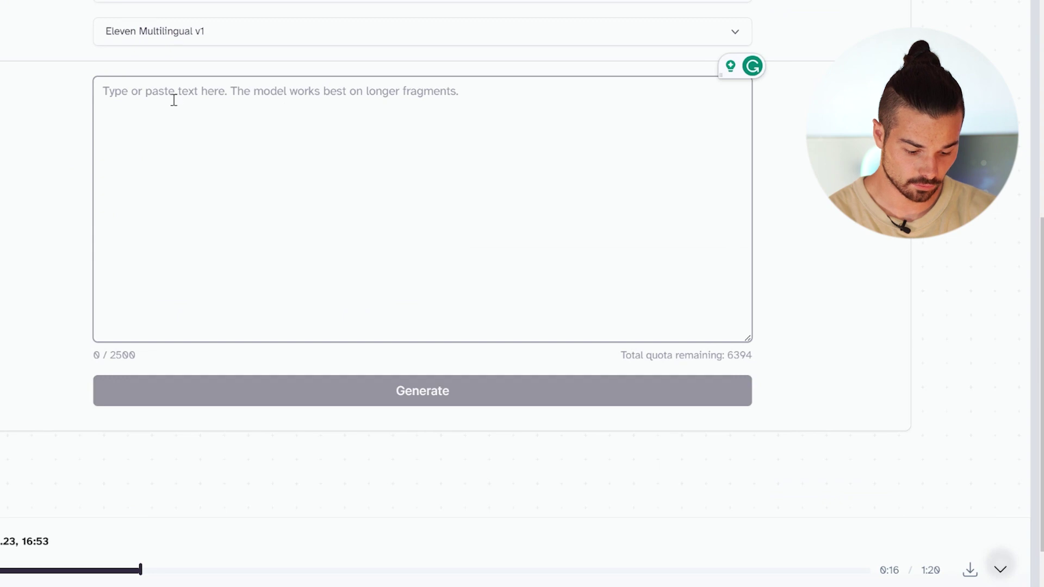
type("Los océanos extraterrestres: ¿una ventana hacia la vida en otro lugar del sistema solar?  El universo está lleno de misterios, pero entre los más fascinantes están los océanos ocultos de dos lunas distantes: Encélado y Europa. Estos satélites naturales, que orbitan alrededor de Saturno y Júpiter respectivamente, muestran indicios de océanos de agua salada bajo su capa superficial de hielo. Los géiseres de Encélado, expulsando agua al espacio, y las fracturas en la superficie de Europa, son testimonios indirectos de estos depósitos líquidos. La pregunta clave es: ¿pueden estos océanos albergar vida? Las condiciones extremas de estos ambientes en la Tierra, como las fuentes hidrotermales en el fondo de los océanos, albergan formas de vida resistentes. Si la vida puede existir bajo condiciones tan extremas en la Tierra, ¿por qué no en las profundidades de Encélado o Europa? Estas lunas podrían esconder respuestas esenciales sobre la existencia de vida fuera de nuestro planeta.")
Look through the list of premade voices and keep Adam as the narrator
scroll(157, 226, "up", 6)
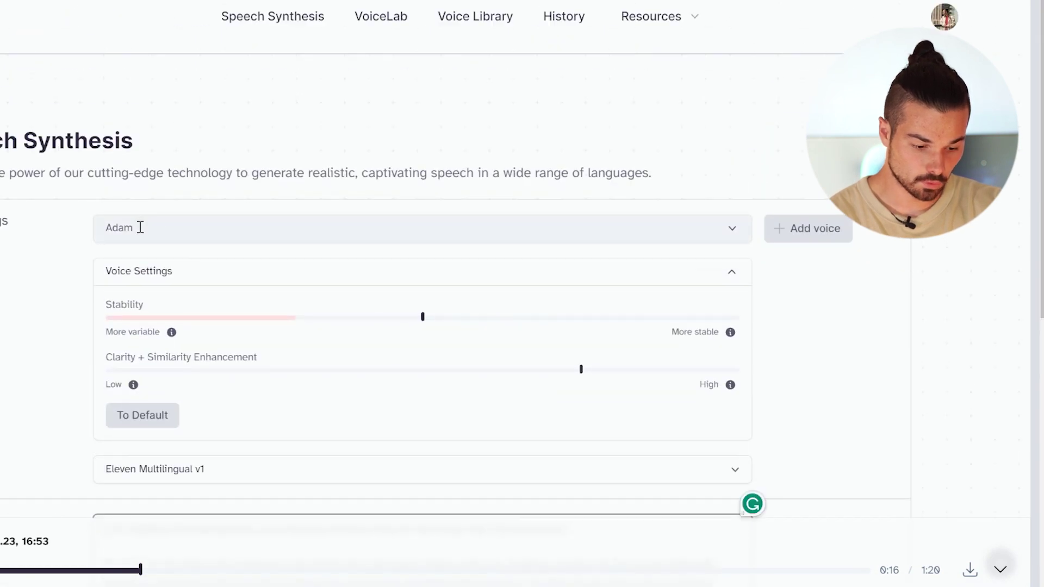
left_click(256, 228)
scroll(236, 299, "down", 8)
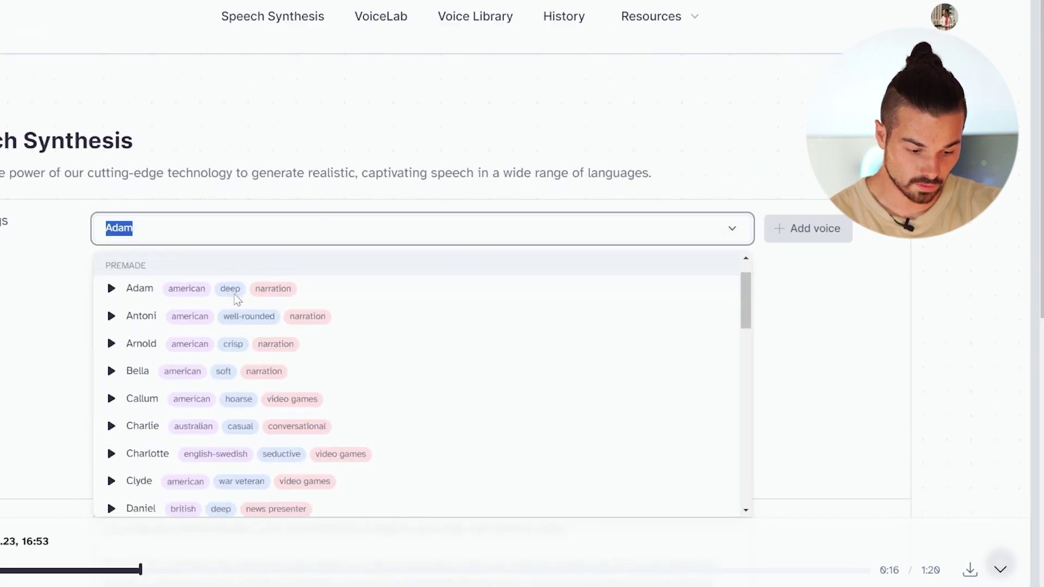
scroll(235, 299, "down", 10)
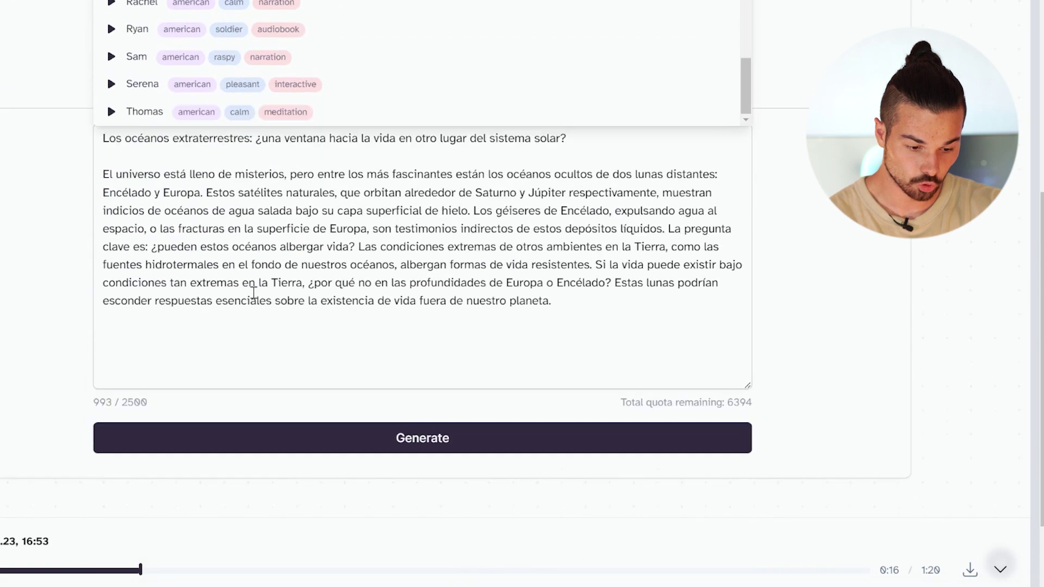
scroll(738, 99, "up", 5)
left_click(738, 99)
Generate the Spanish narration from the entered text and download the resulting audio
scroll(231, 293, "down", 4)
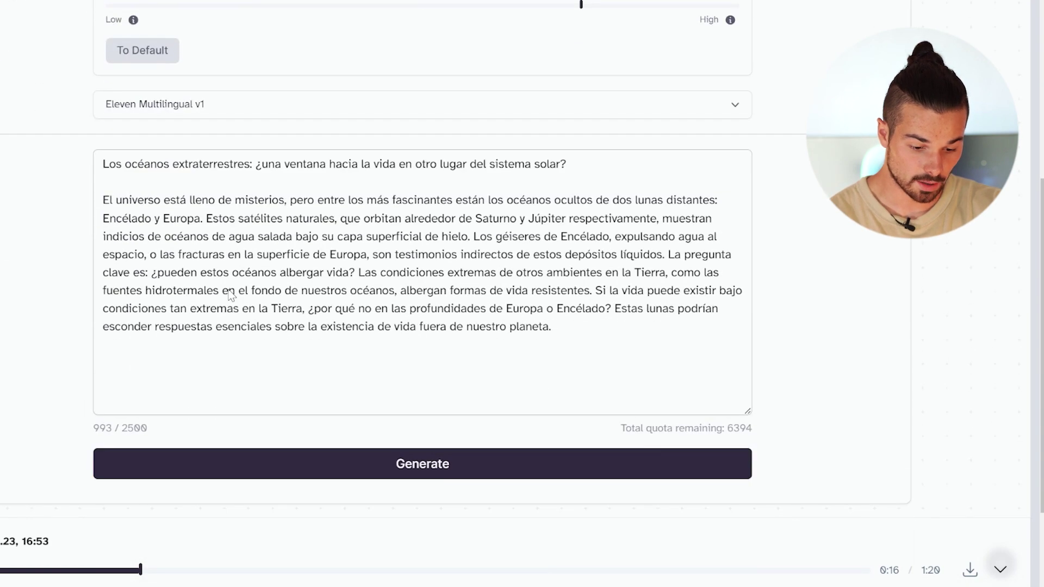
left_click(415, 465)
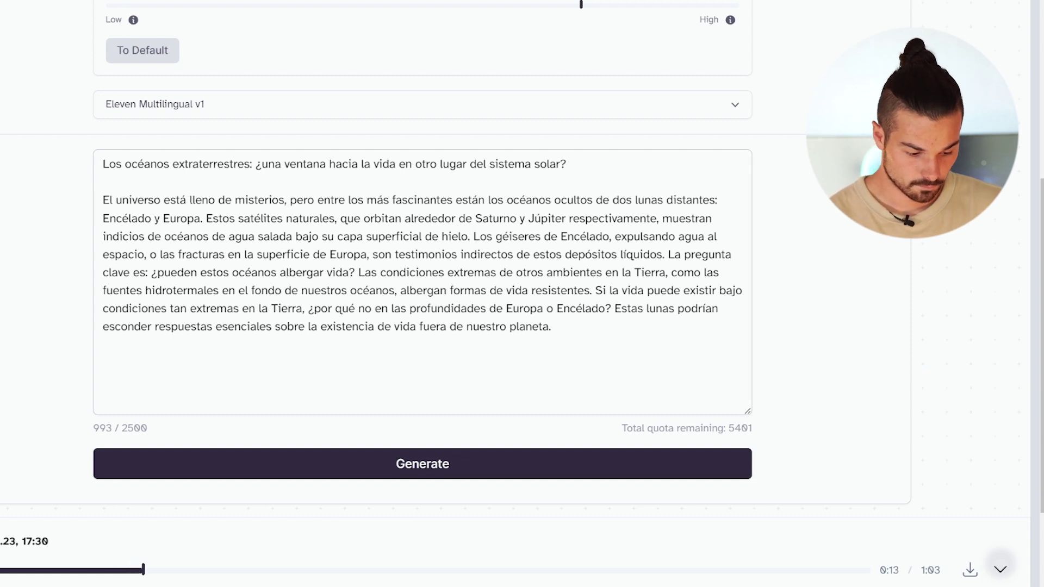
scroll(446, 406, "down", 3)
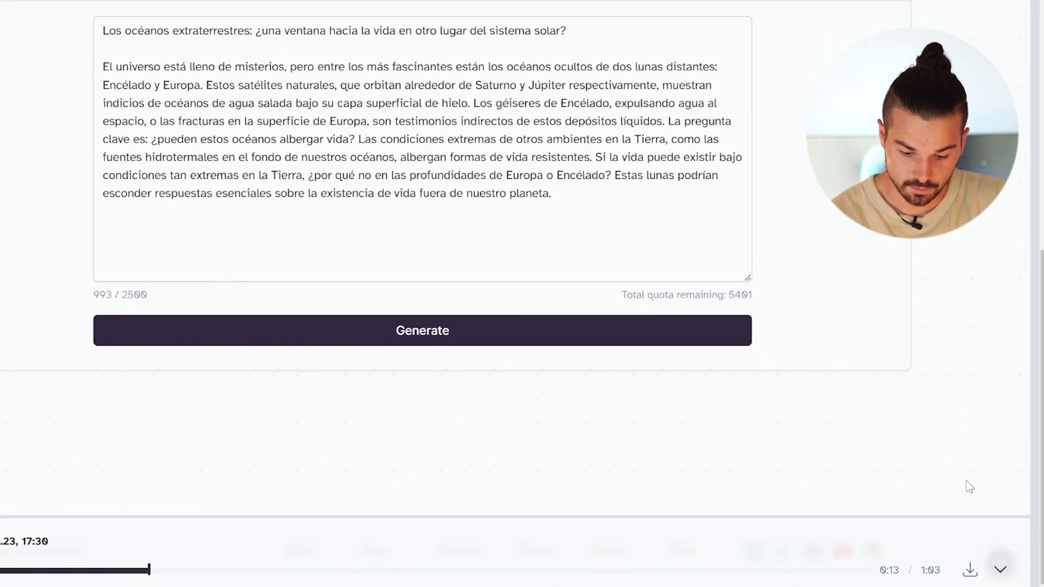
left_click(970, 572)
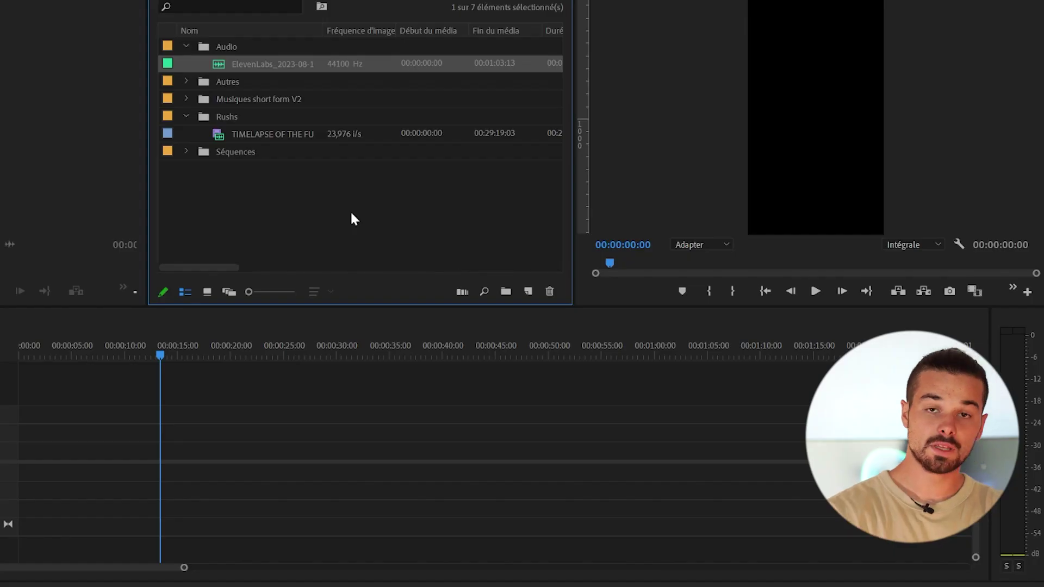
In Premiere Pro, place the ElevenLabs audio at the start of the first audio track and enlarge that track's height
left_click_drag(201, 50, 8, 477)
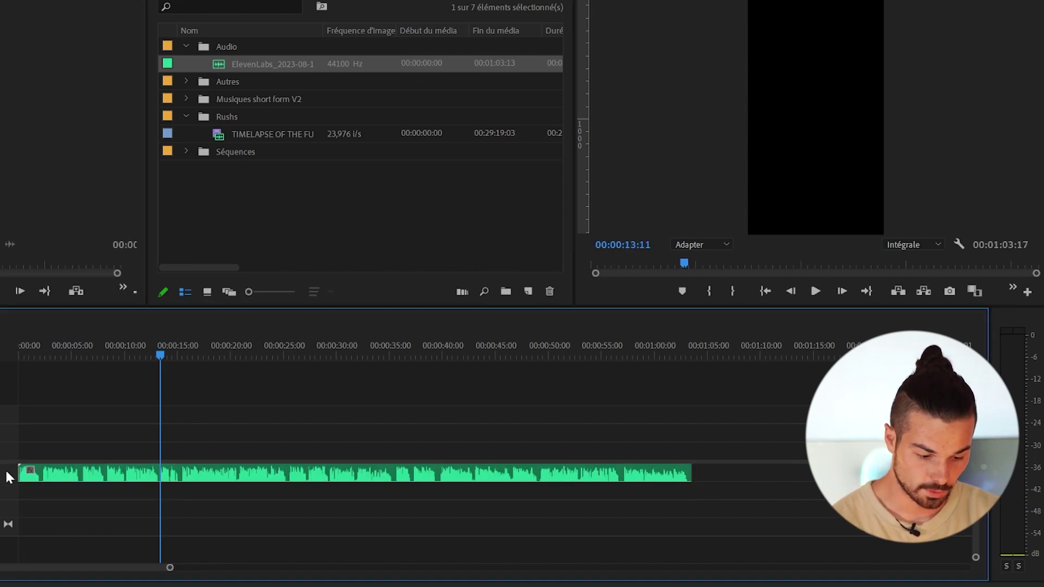
double_click(8, 477)
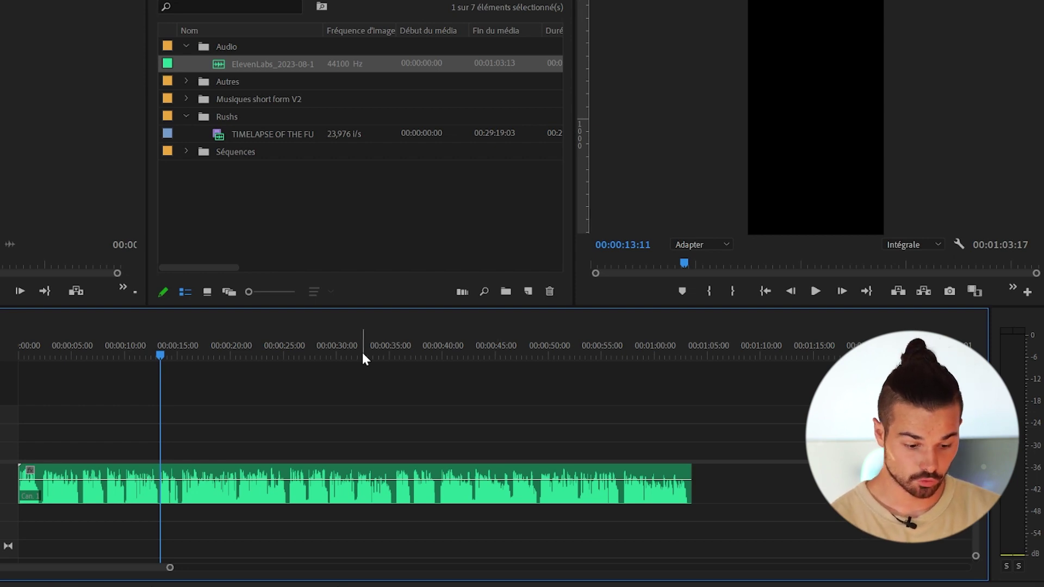
Switch to the free stock media site in the browser and search its videos for "Espace"
mouse_move(336, 581)
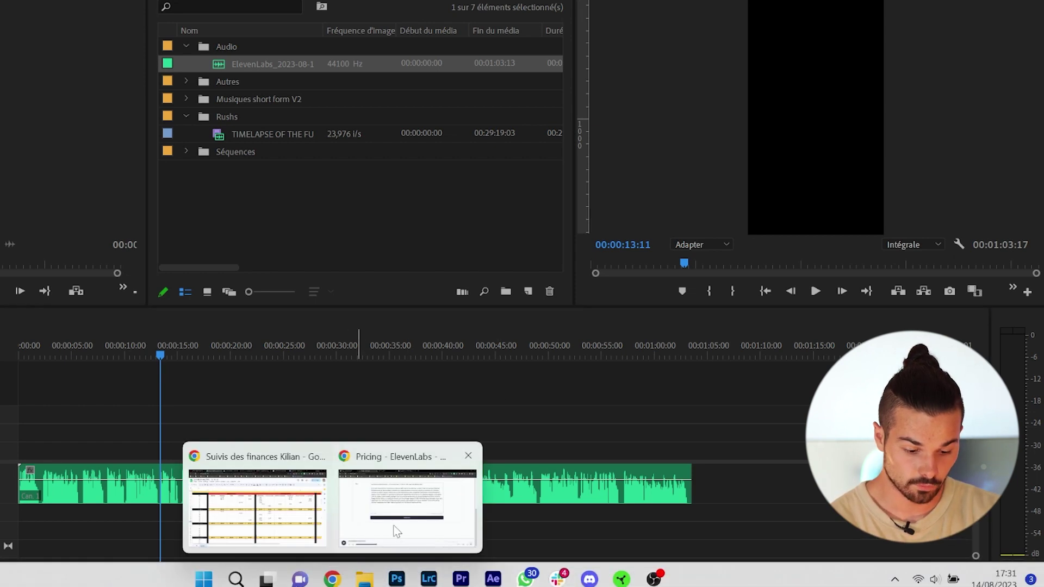
left_click(393, 530)
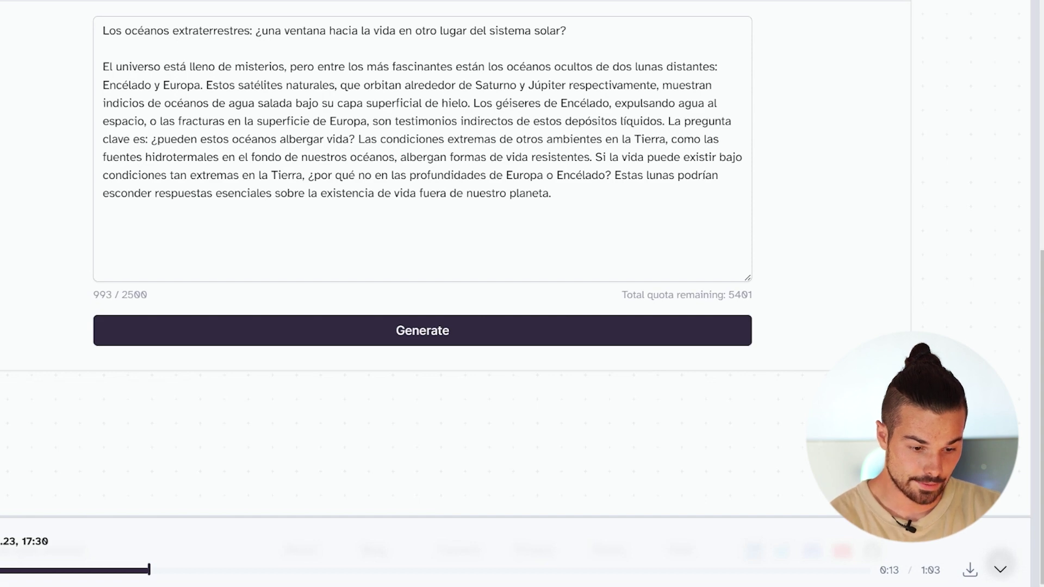
left_click(430, 2)
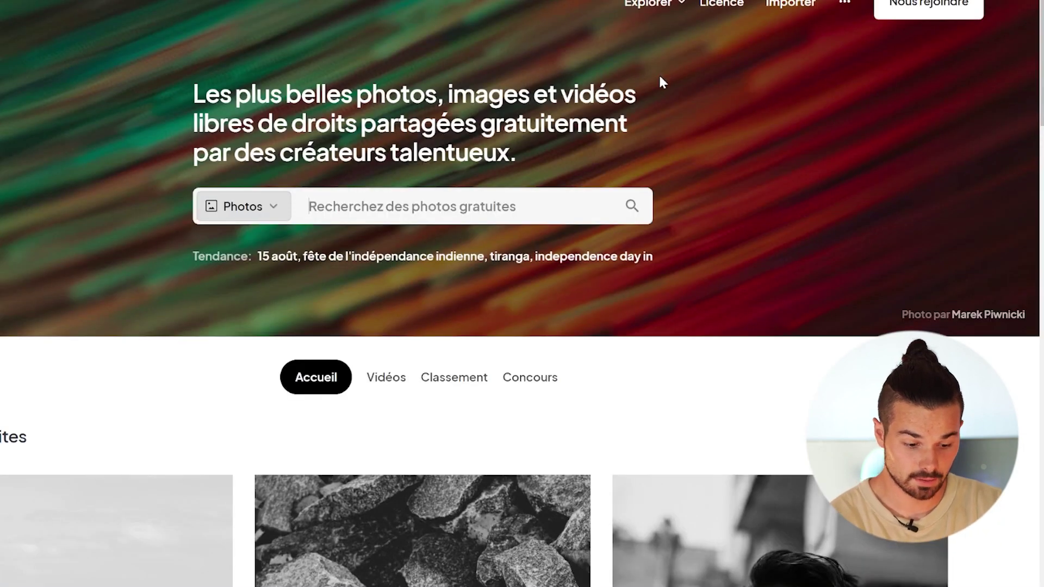
scroll(224, 112, "down", 1)
scroll(233, 133, "up", 1)
left_click(242, 206)
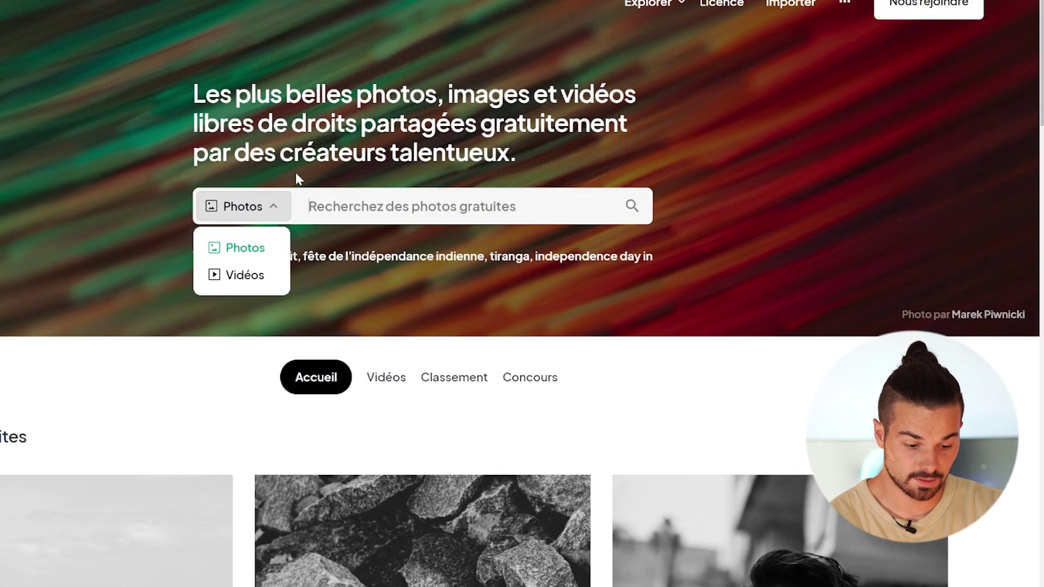
left_click(252, 275)
left_click(330, 203)
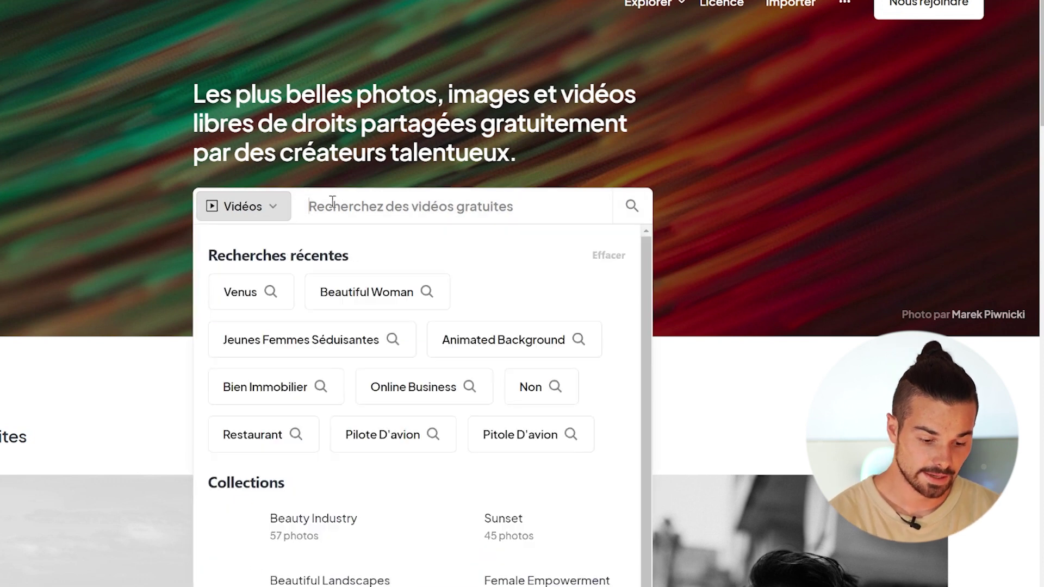
type("Espace")
key("Return")
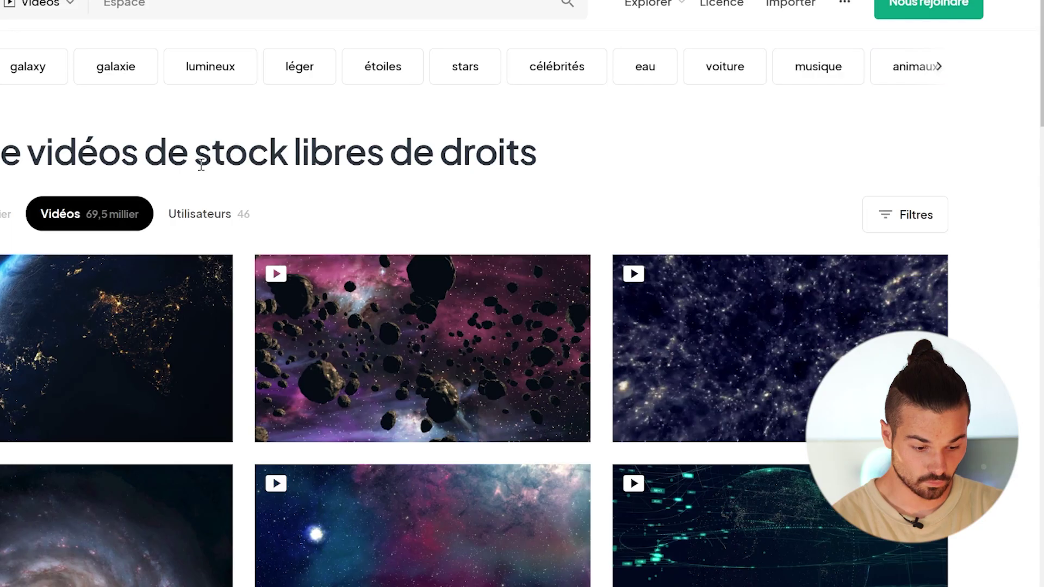
Filter the space video results to vertical orientation and browse the clips
left_click(870, 213)
left_click(24, 274)
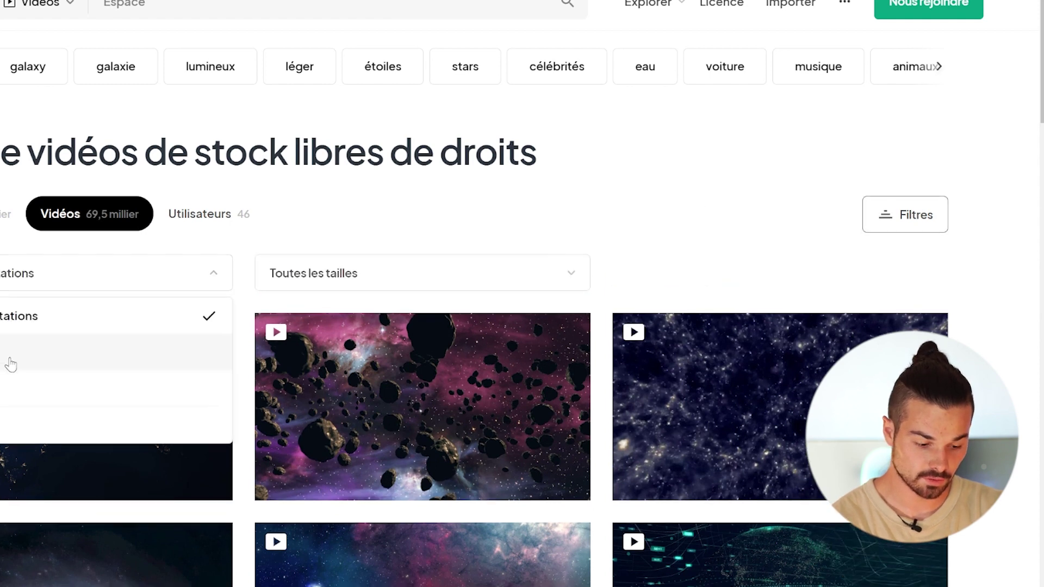
left_click(7, 386)
scroll(958, 327, "down", 5)
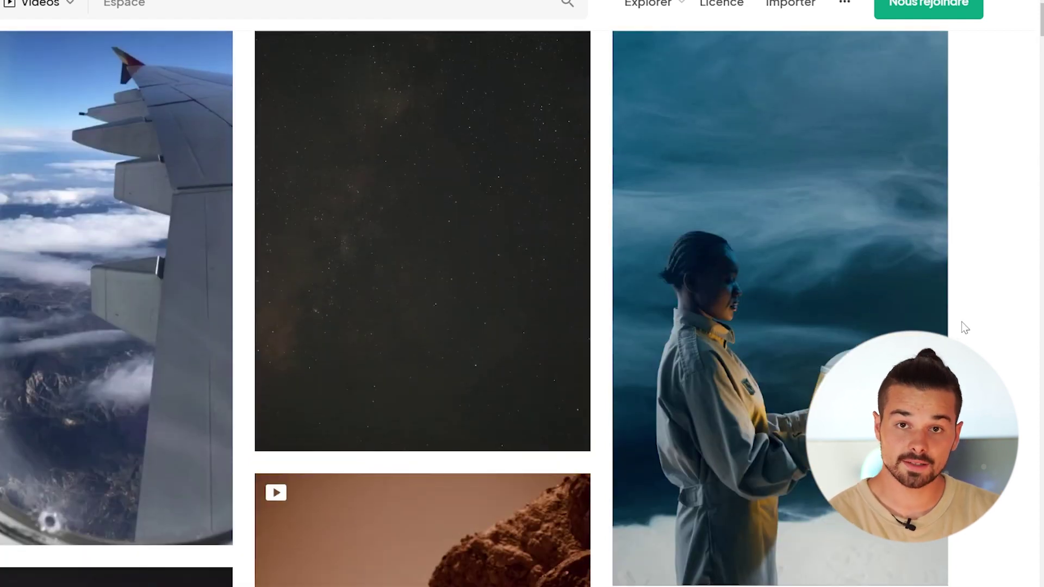
scroll(968, 325, "down", 8)
scroll(975, 327, "down", 5)
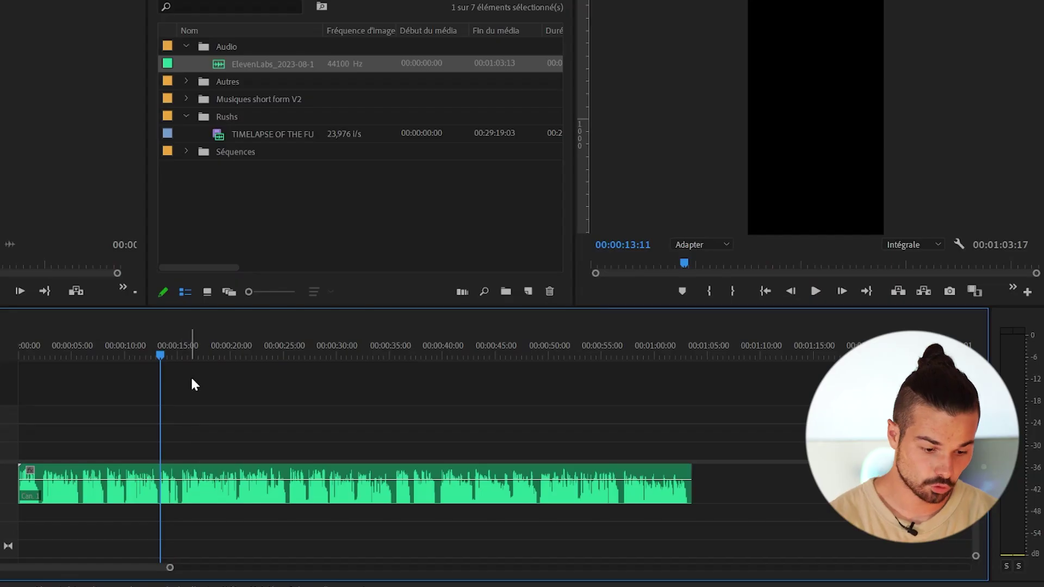
In Premiere Pro, add the TIMELAPSE OF THE FUTURE video, remove everything before 00:01:22:19, and move the remainder to the start of the first video track
left_click_drag(214, 139, 11, 448)
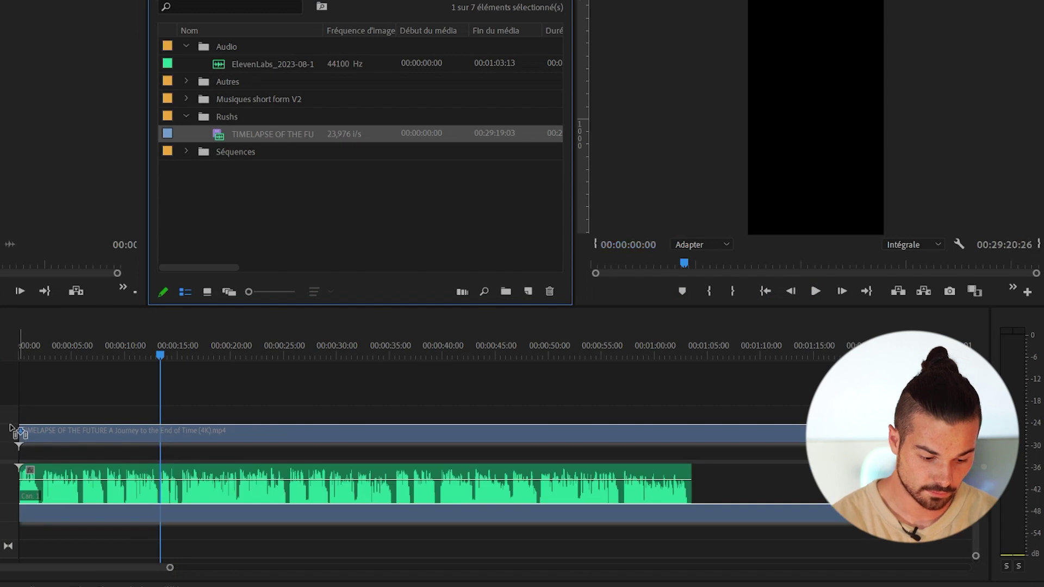
key("minus")
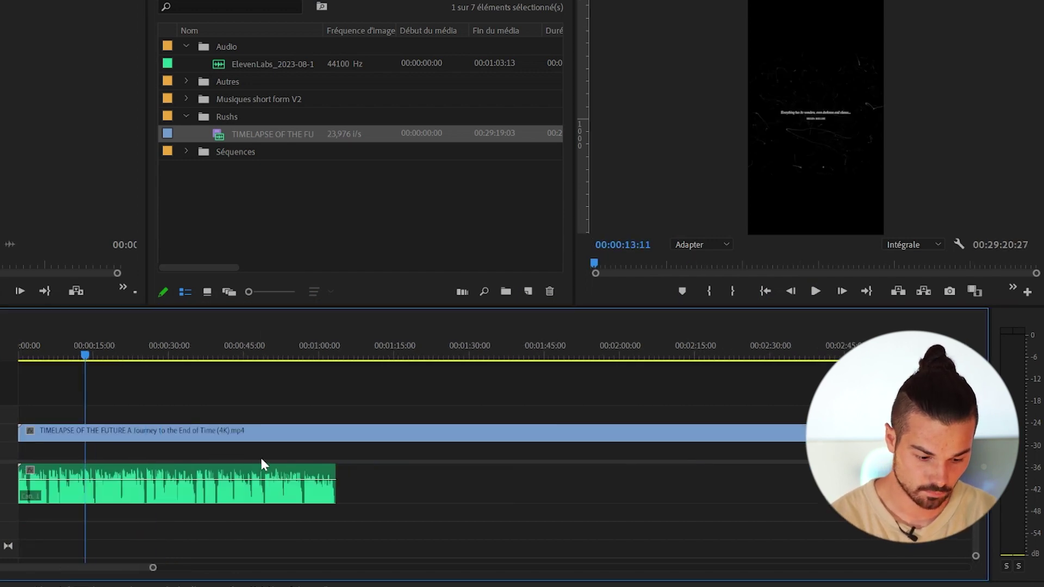
left_click_drag(493, 327, 432, 334)
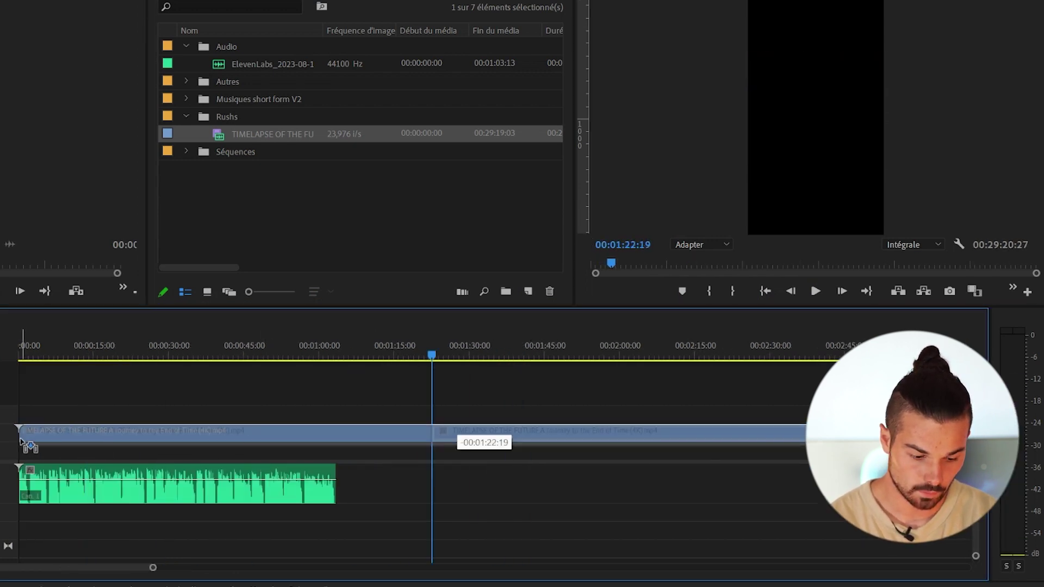
left_click_drag(124, 435, 234, 451)
Cut the video clip at the end of the narration and delete the excess footage
key("c")
left_click(339, 451)
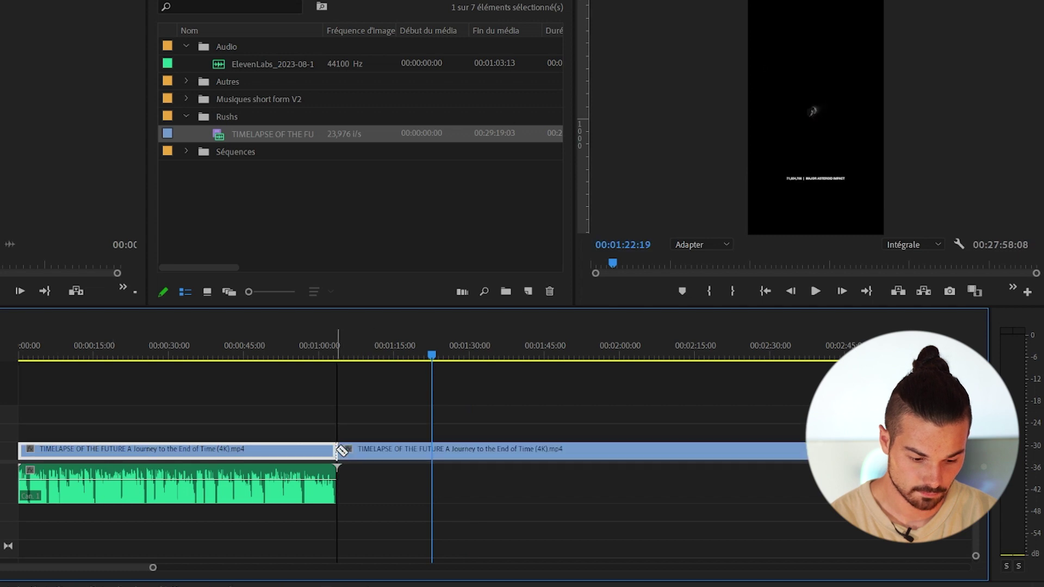
key("v")
left_click(354, 450)
key("Delete")
Set the timelapse clip's scale to 200 to fill the vertical frame
left_click(208, 356)
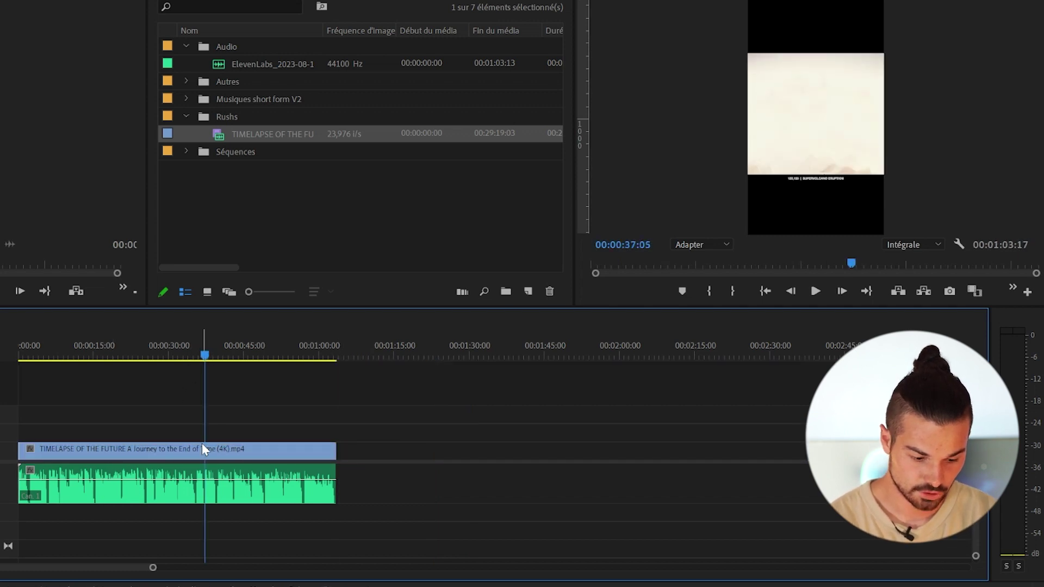
left_click(202, 449)
left_click(314, 14)
mouse_move(279, 55)
left_mouse_down()
mouse_move(334, 56)
mouse_move(269, 67)
left_mouse_up()
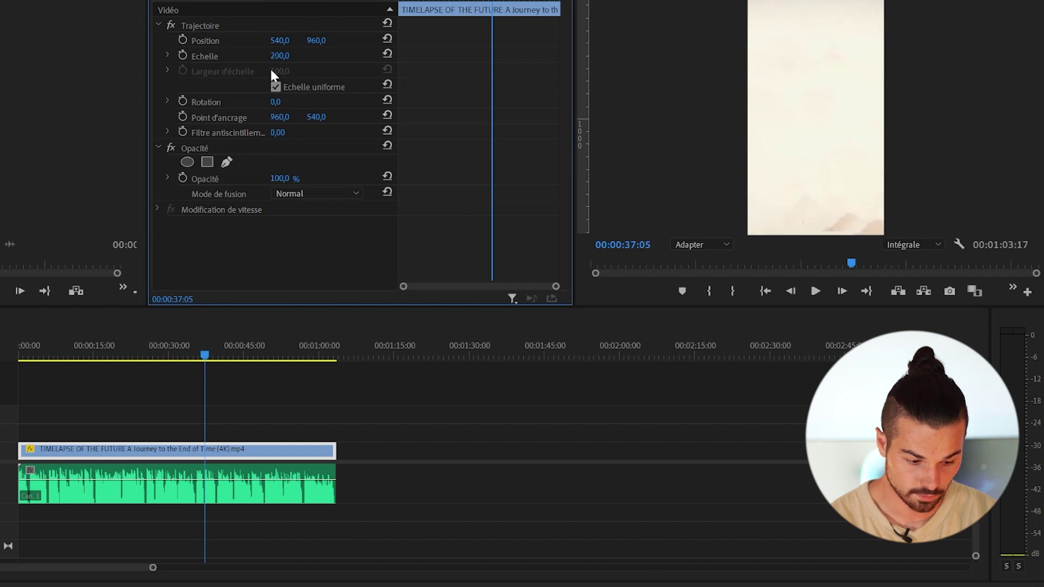
Play the sequence from the beginning to check the timelapse footage against the narration, and return the playhead to the start
left_click_drag(180, 351, 20, 357)
key("equal")
key("equal")
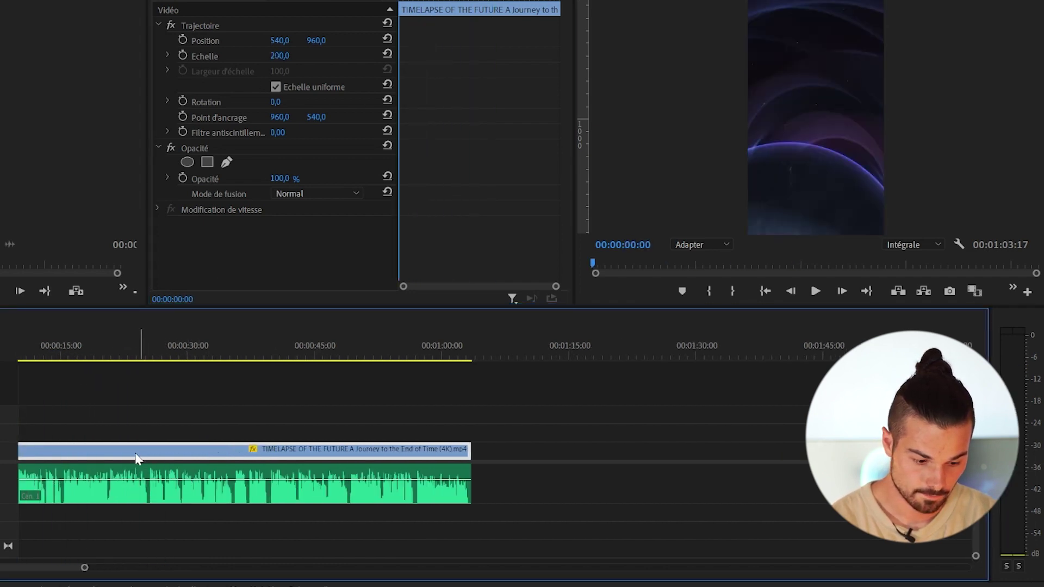
key("space")
key("equal")
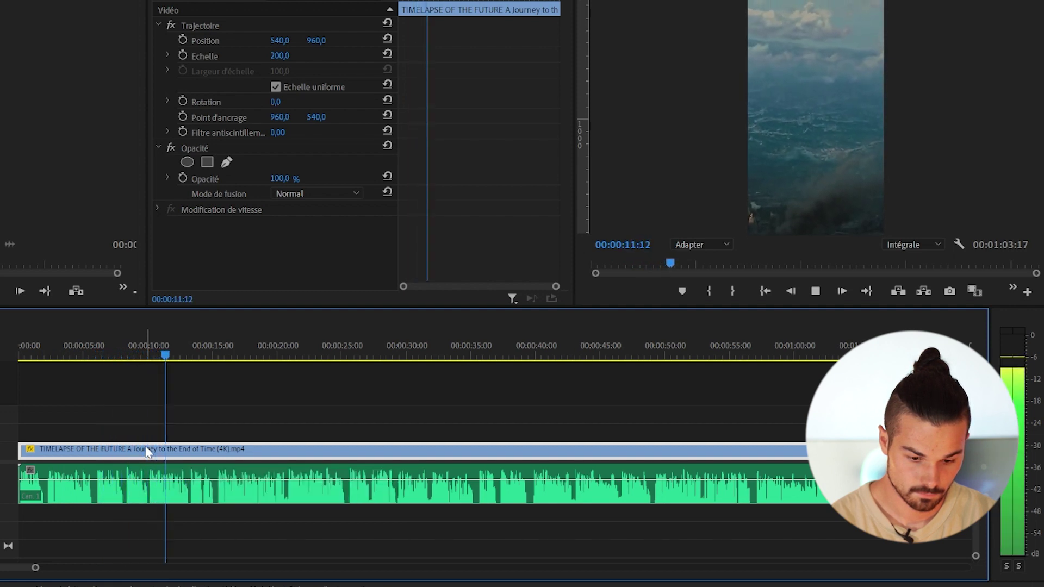
key("space")
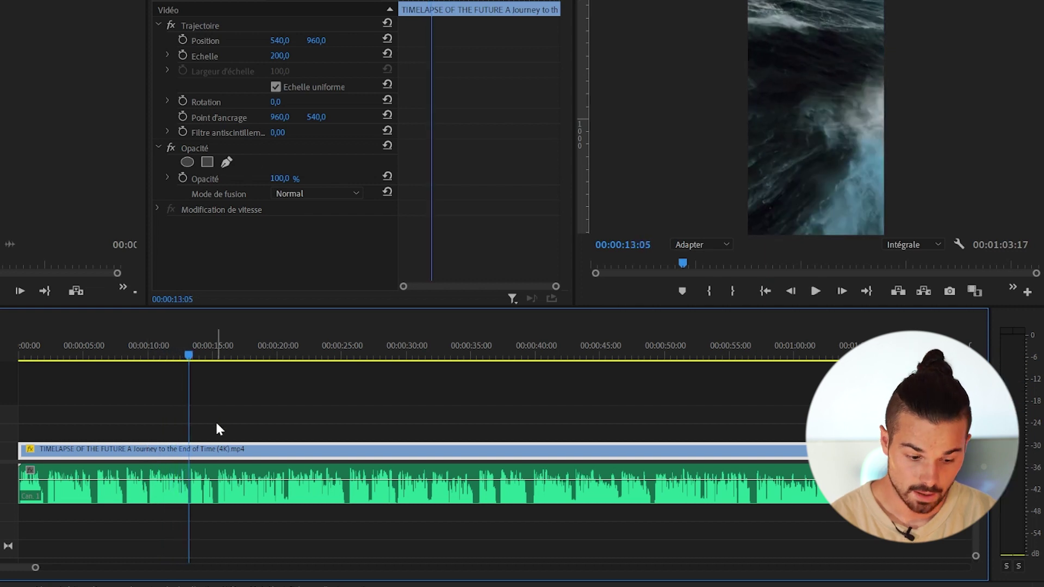
left_click_drag(189, 354, 1, 397)
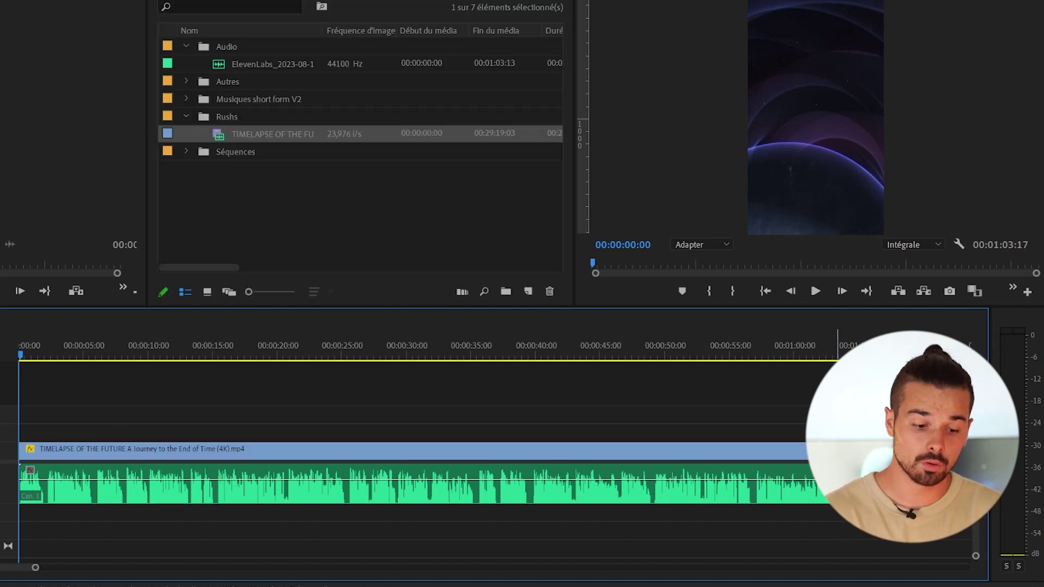
Add the Irrepressibles music track under the narration from the start of the sequence and set its constant volume level to -10 dB
left_click(186, 99)
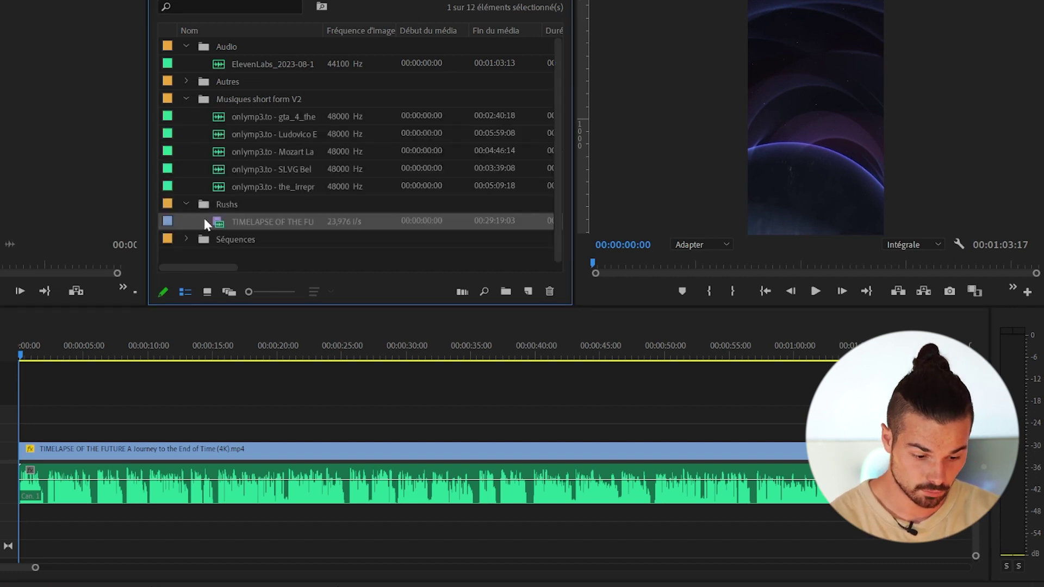
left_click_drag(272, 187, 20, 513)
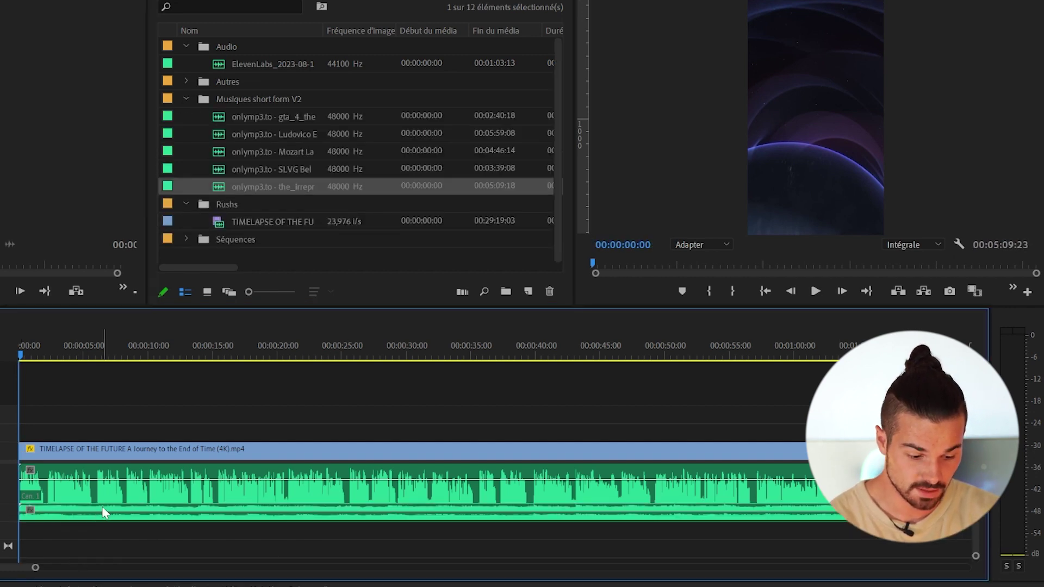
key("shift+5")
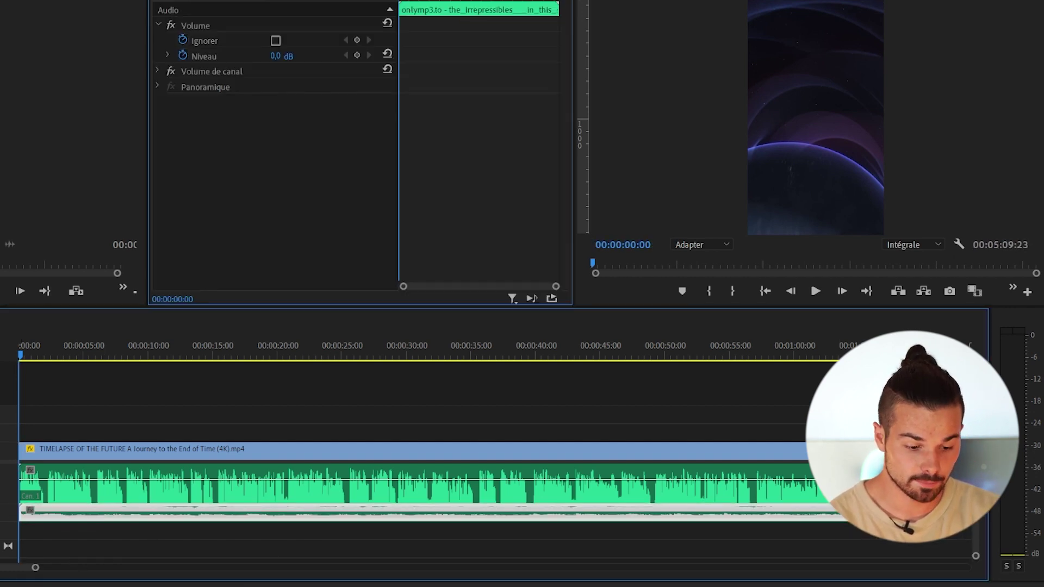
left_click(183, 55)
left_click(275, 55)
type("-10")
key("Return")
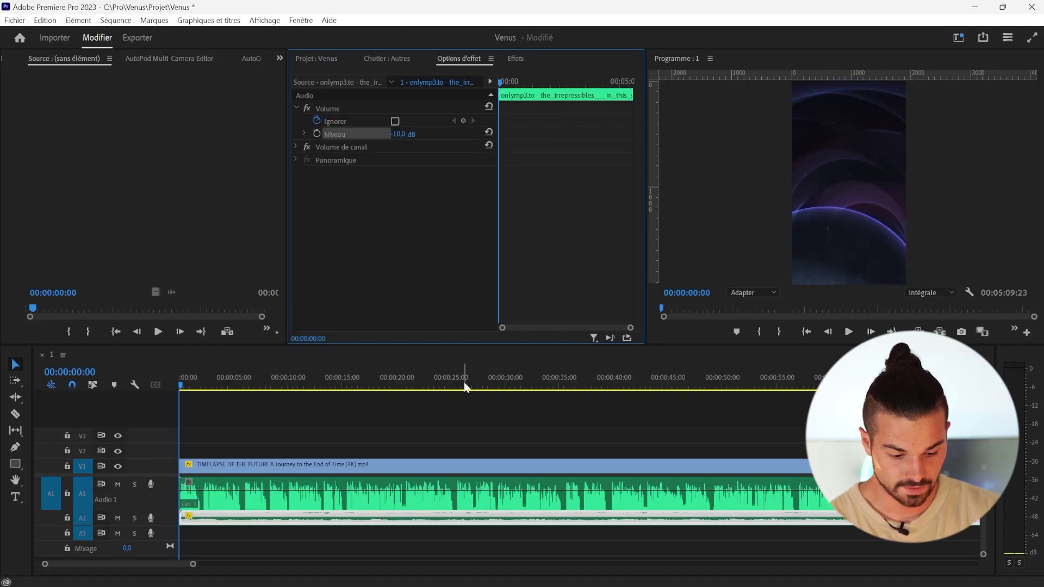
Cut the music at the end of the narration, remove the excess, and save the project
left_click(467, 368)
key("space")
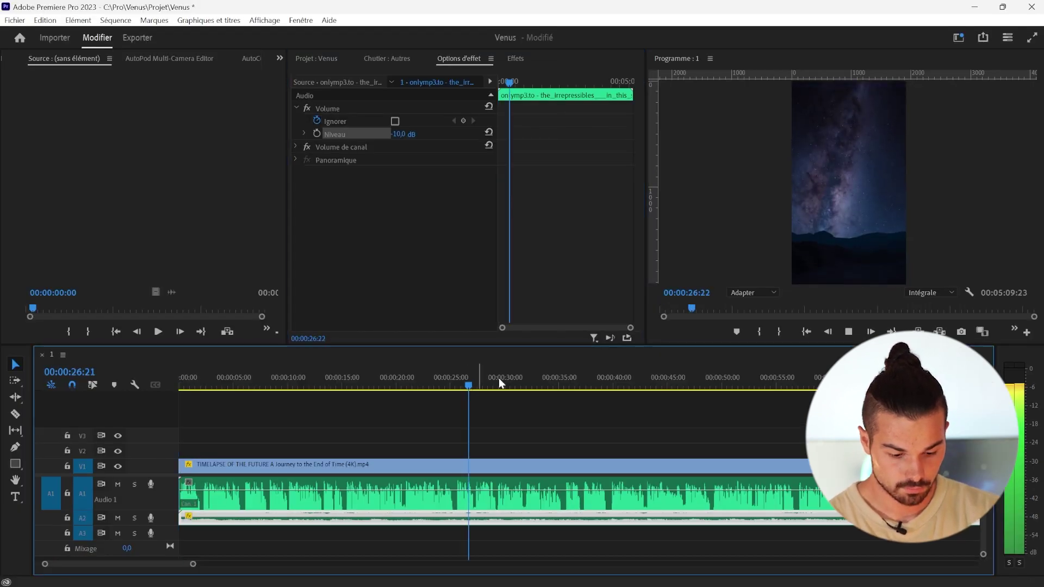
key("c")
key("v")
key("ctrl+shift+a")
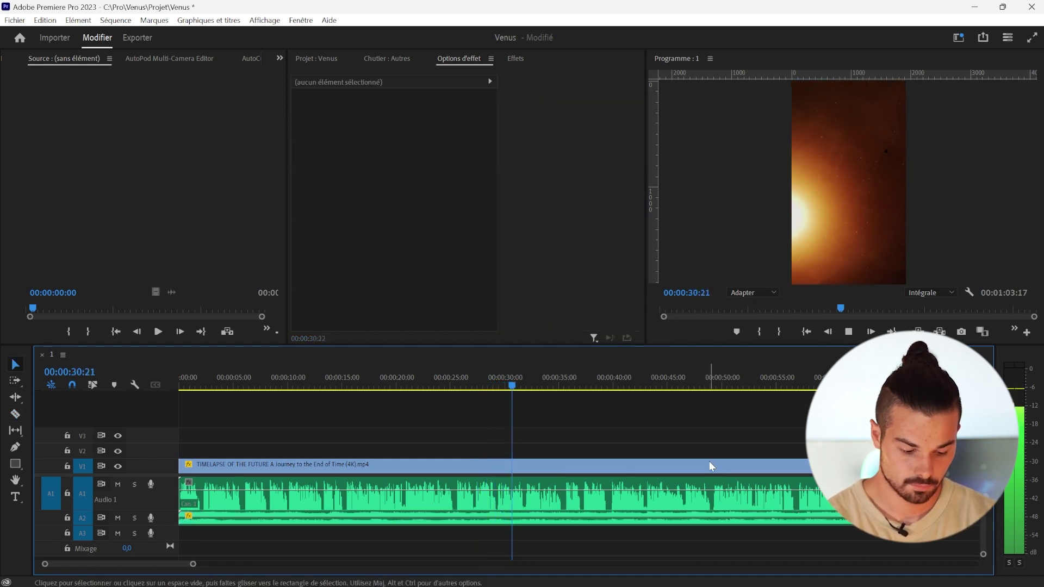
key("space")
key("ctrl+s")
Add the Dynamique track effect to Audio 1 in the audio track mixer and open its settings
scroll(67, 57, "down", 6)
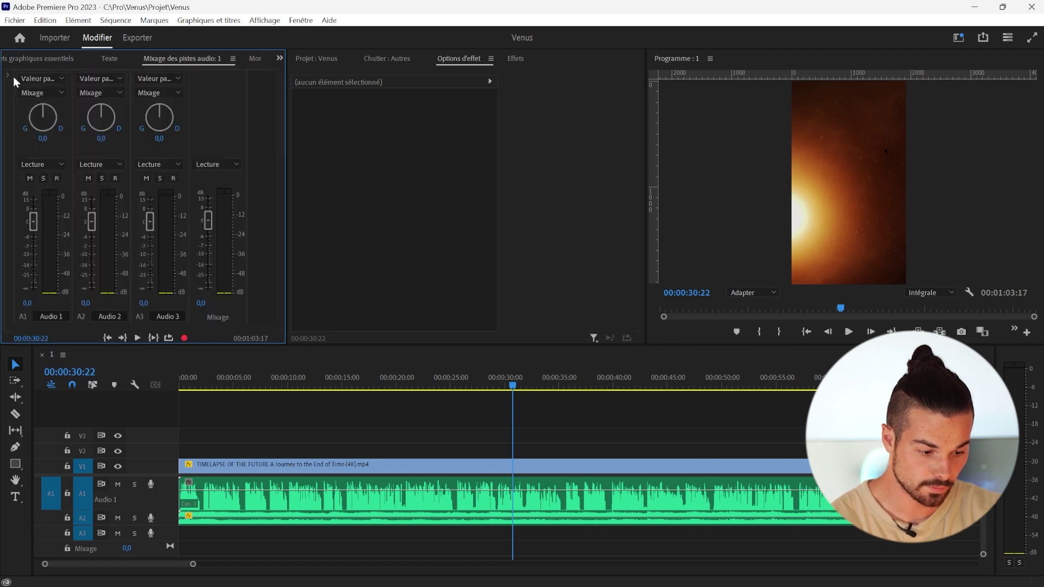
left_click(10, 74)
left_click(66, 80)
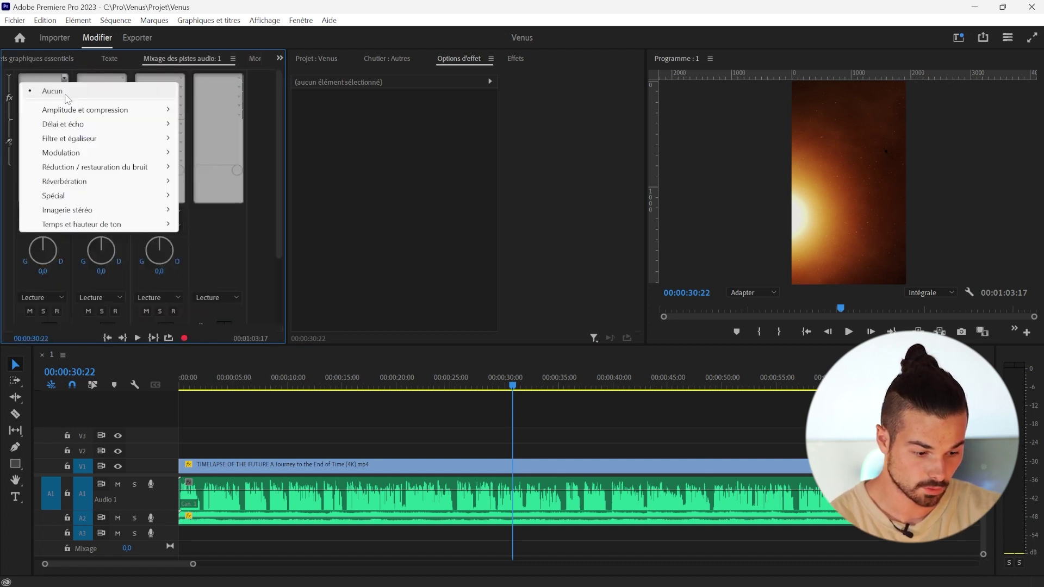
mouse_move(150, 111)
left_click(256, 167)
double_click(43, 76)
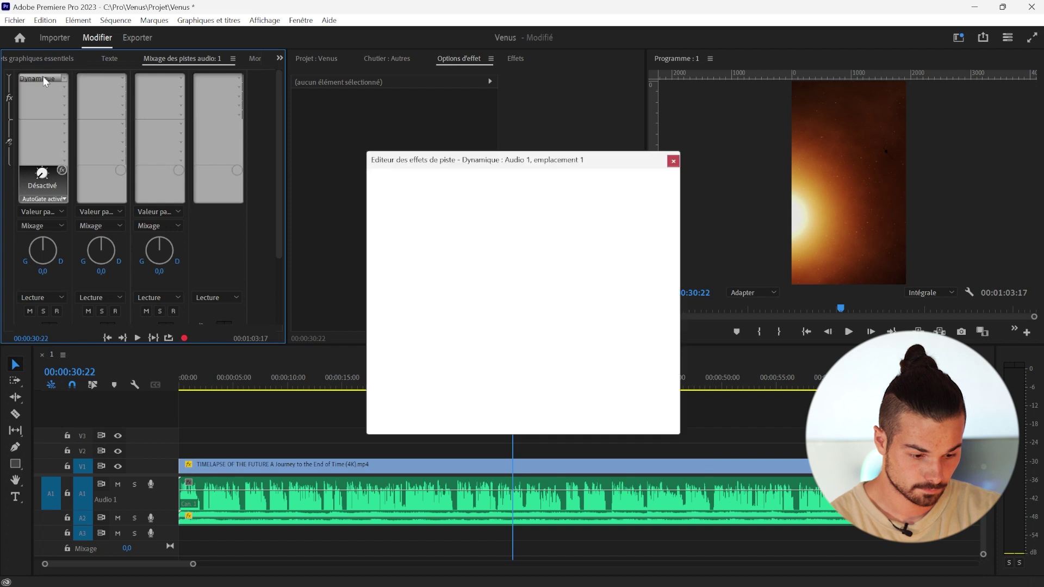
Apply the Compression douce preset to the Dynamique effect, enable the Limiteur, and set the Compensation to 6 dB
left_click(512, 180)
left_click(507, 236)
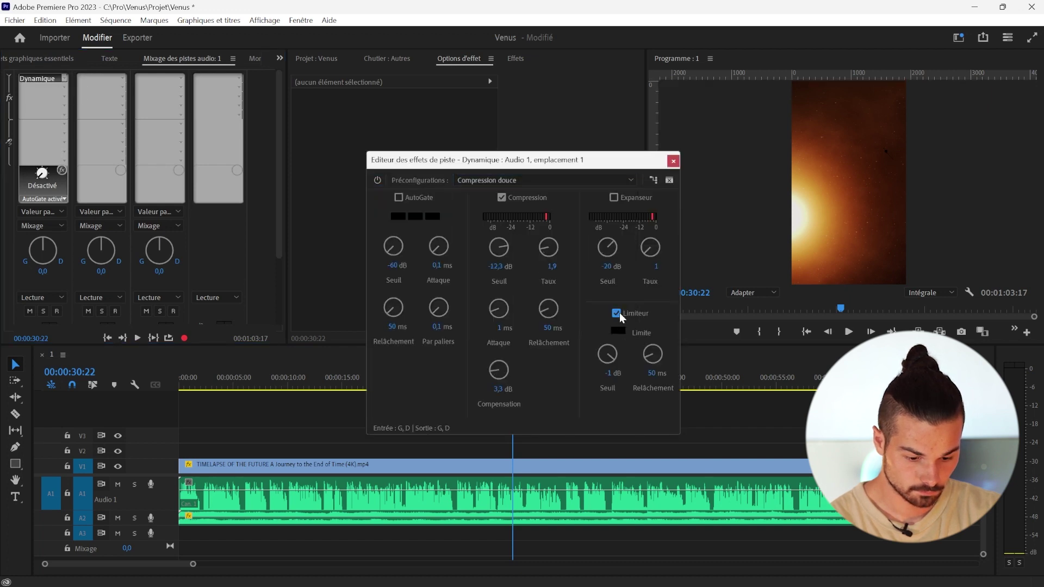
left_click(492, 389)
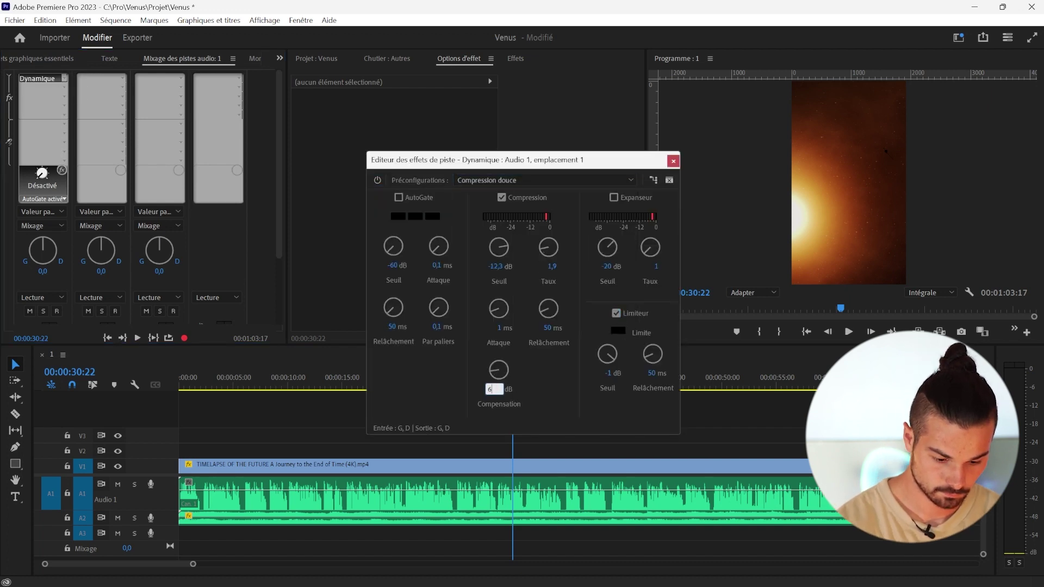
key("Return")
key("space")
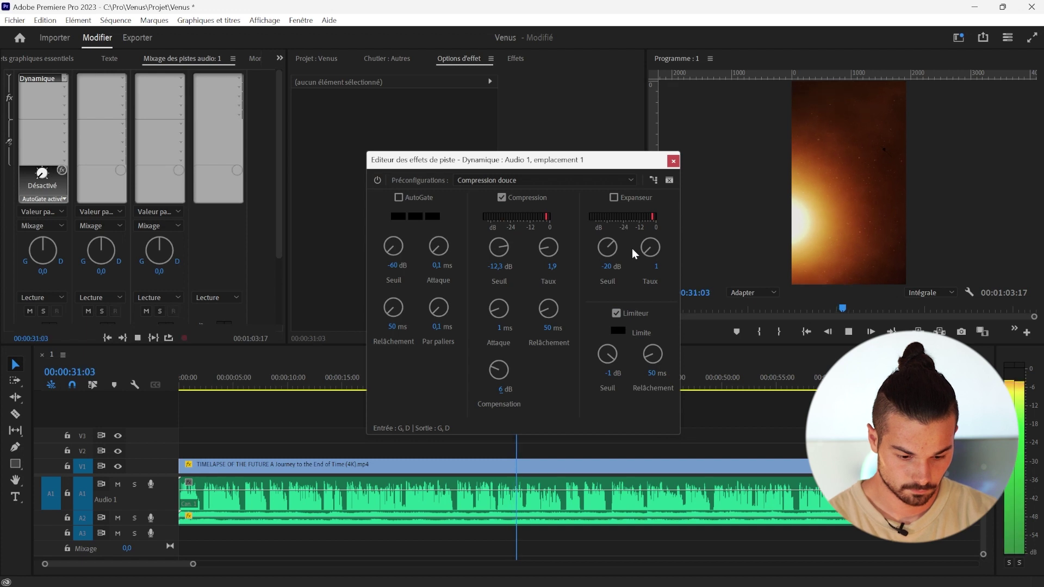
left_click(673, 161)
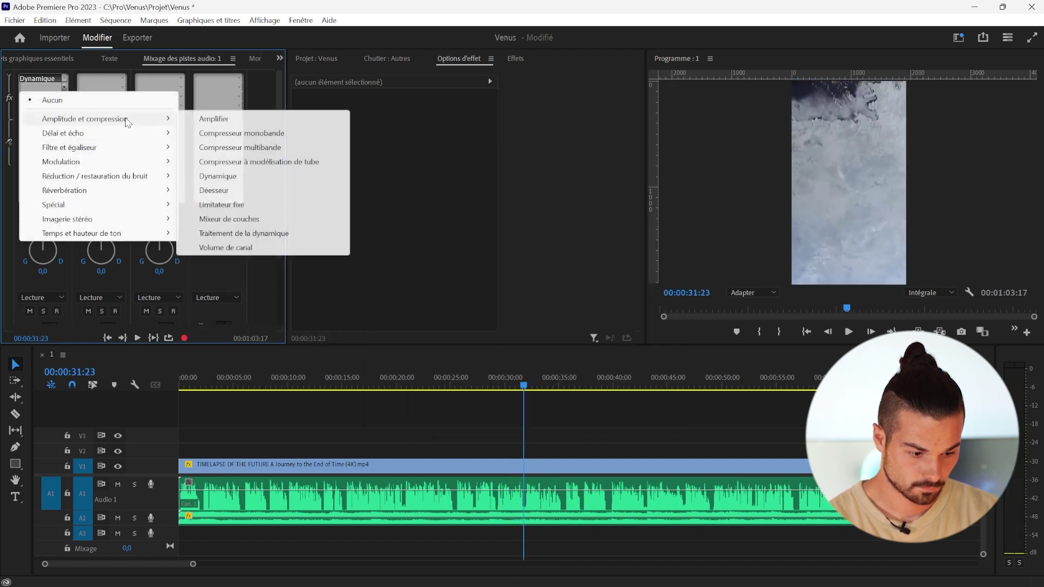
Add a Compresseur multibande effect to the Audio 1 track with the Diffusion preset
mouse_move(140, 118)
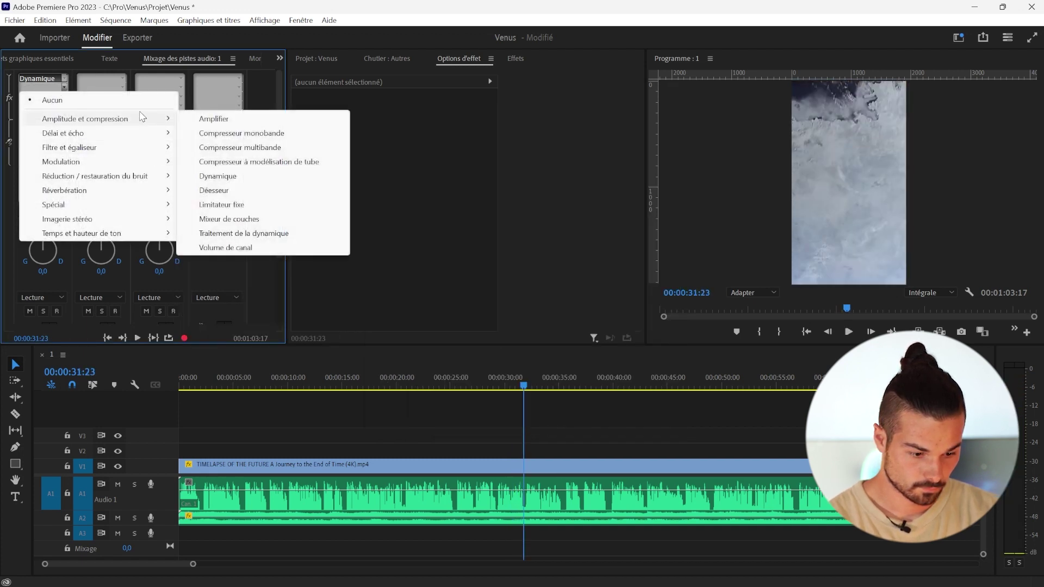
left_click(267, 148)
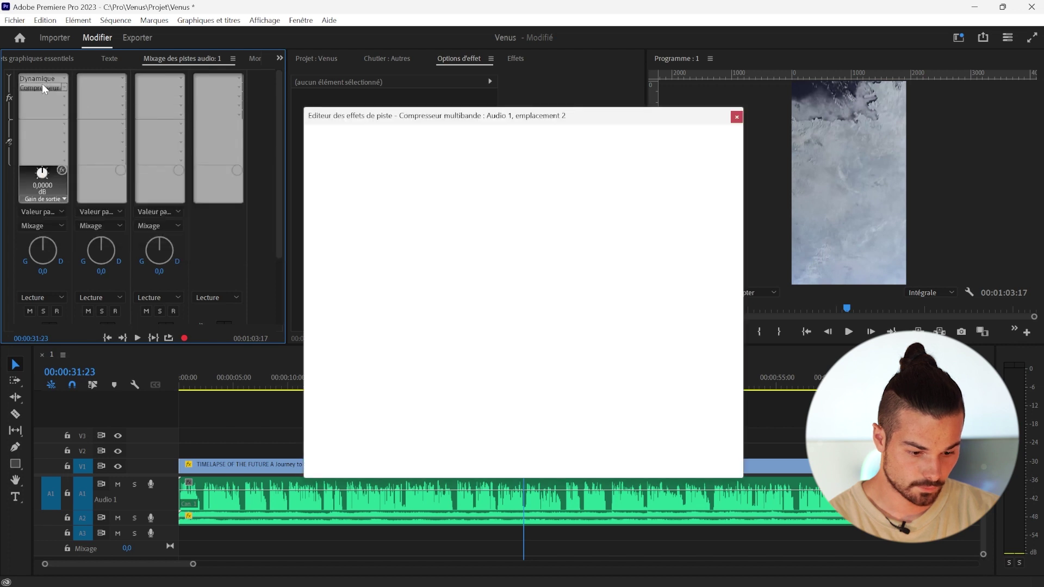
left_click(521, 142)
left_click(465, 203)
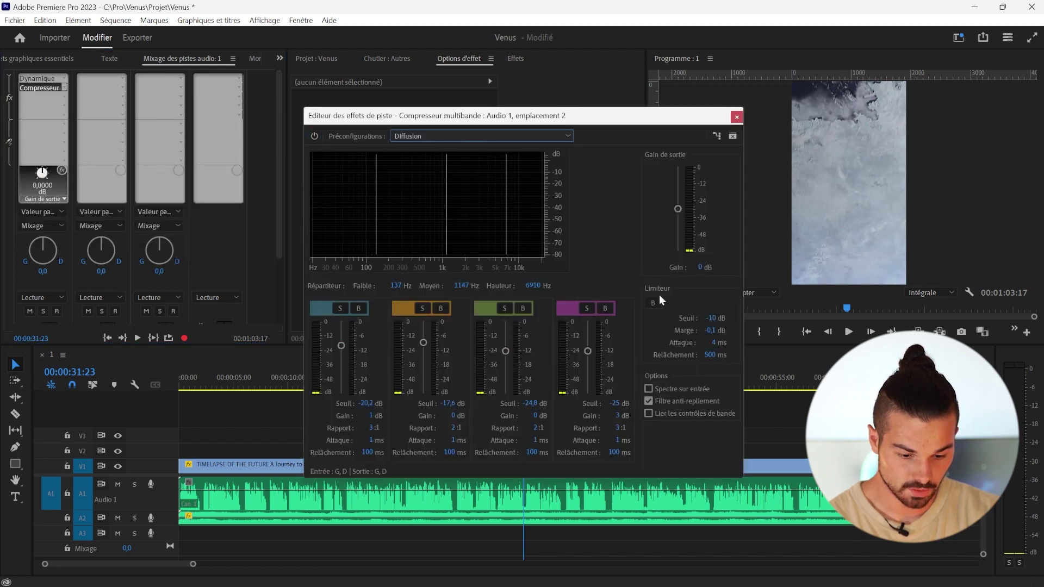
left_click(736, 117)
Add an Egaliseur paramétrique effect to the Audio 1 track with the Exhausteur vocal preset
left_click(123, 82)
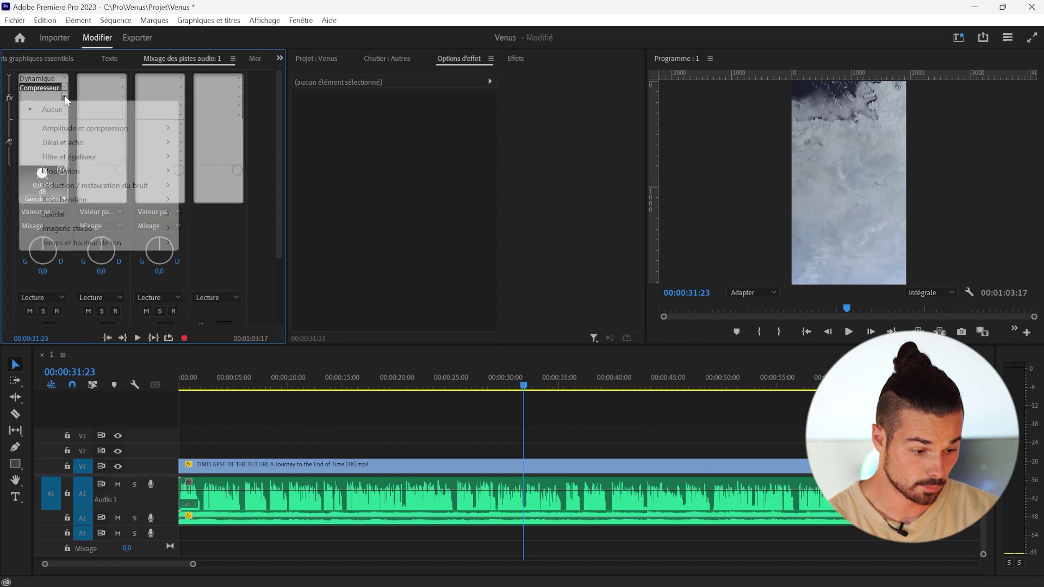
mouse_move(104, 161)
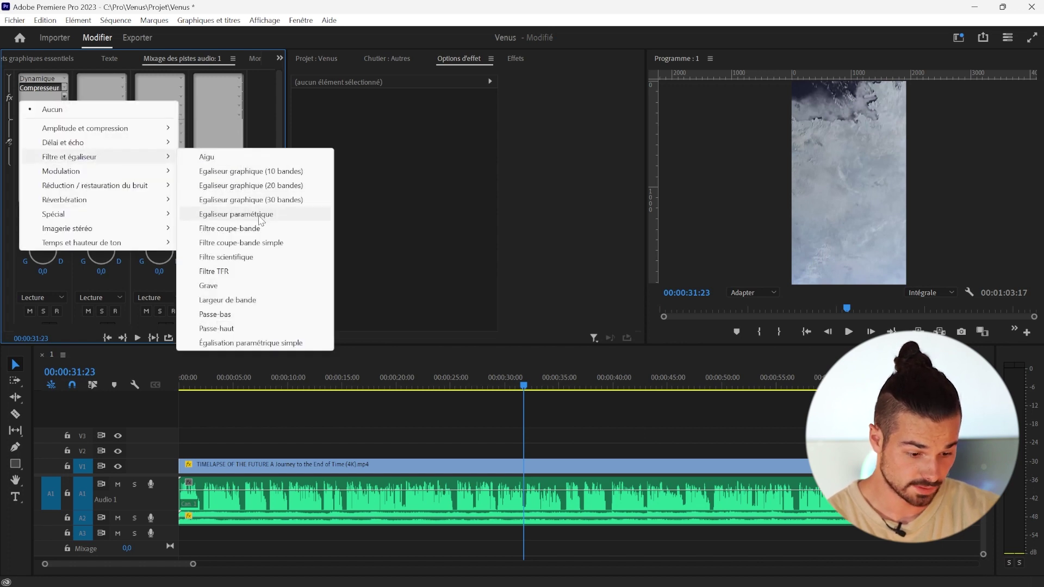
left_click(236, 214)
double_click(38, 96)
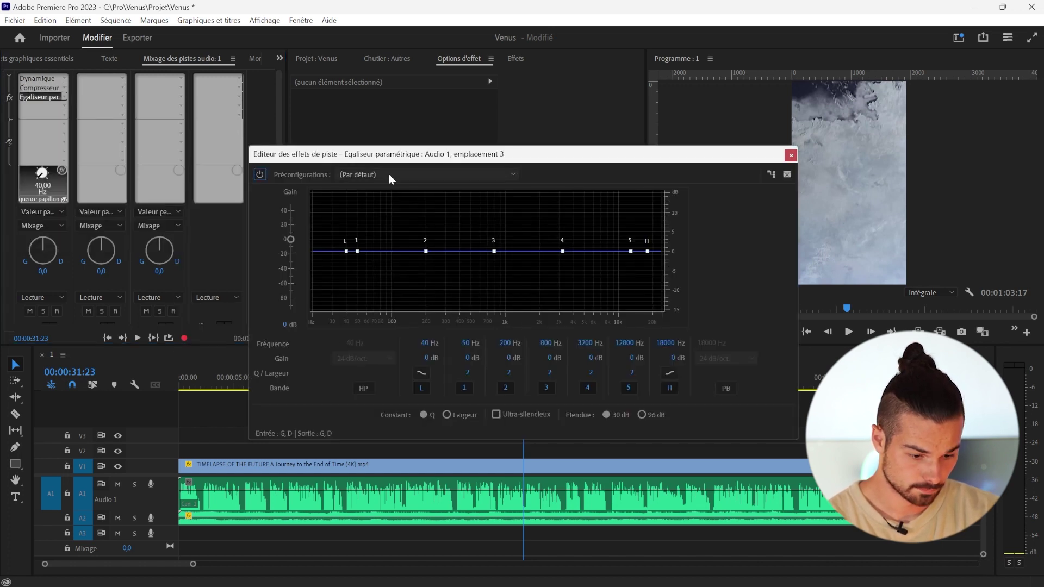
left_click(390, 174)
left_click(406, 223)
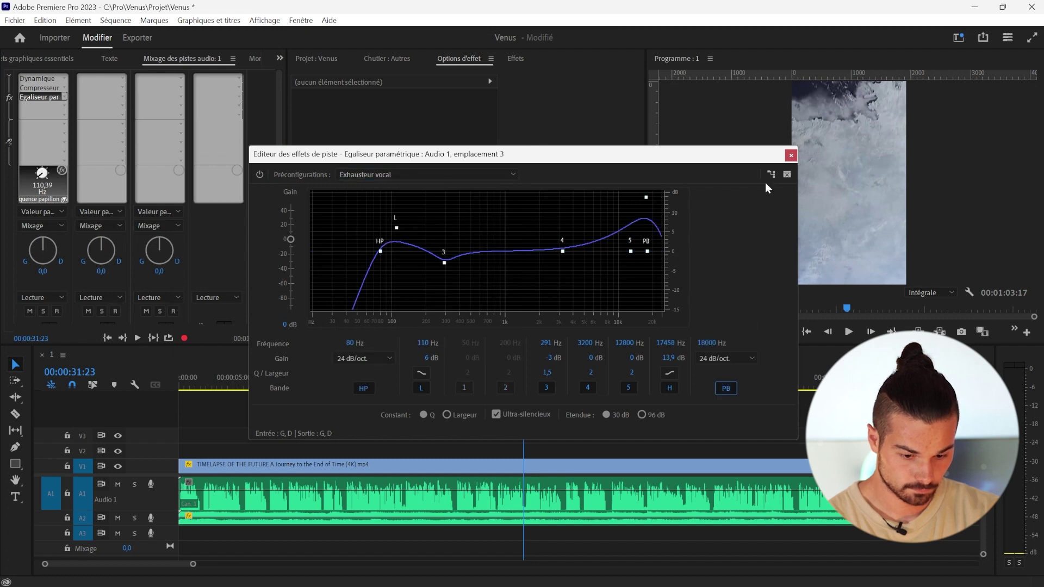
left_click(792, 156)
Set the music clip's volume level to -15 dB and play the sequence to check the balance with the narration
key("space")
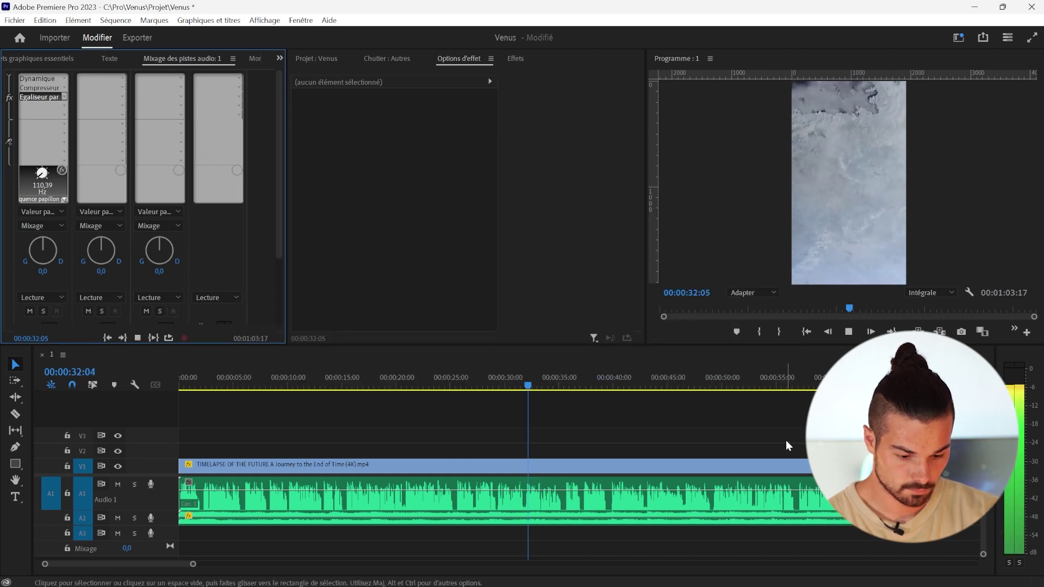
left_click(651, 517)
left_click(398, 135)
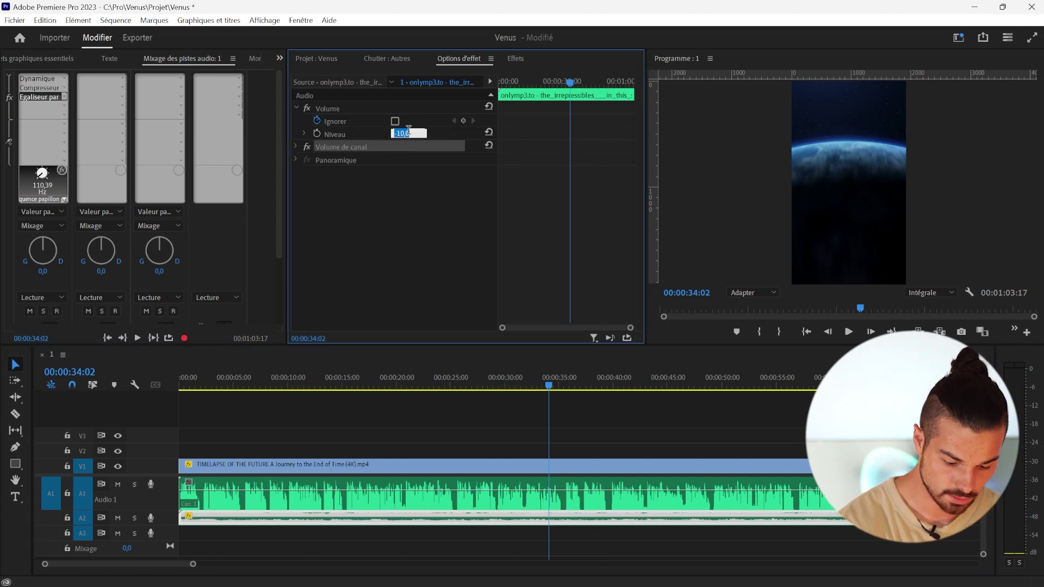
type("-15")
key("Return")
key("space")
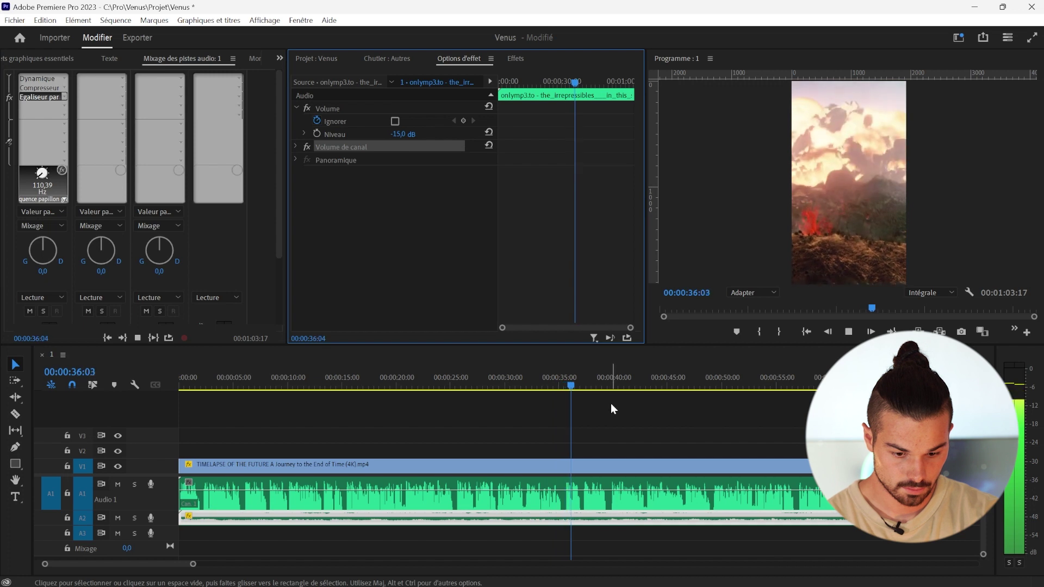
key("space")
left_click(668, 430)
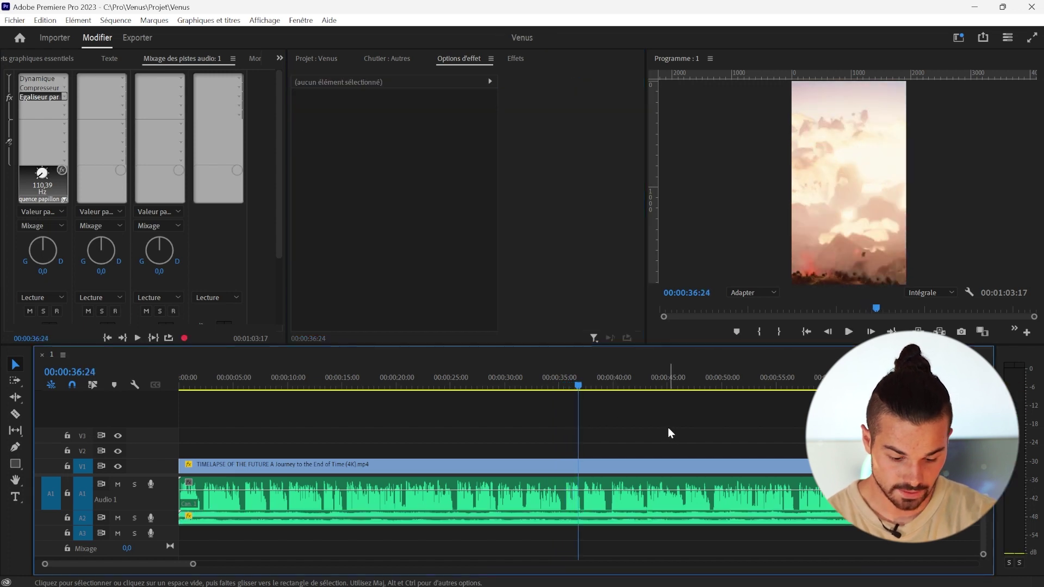
Mark in and out points spanning the whole edit and open the sequence's media export settings
key("o")
key("ctrl+shift+x")
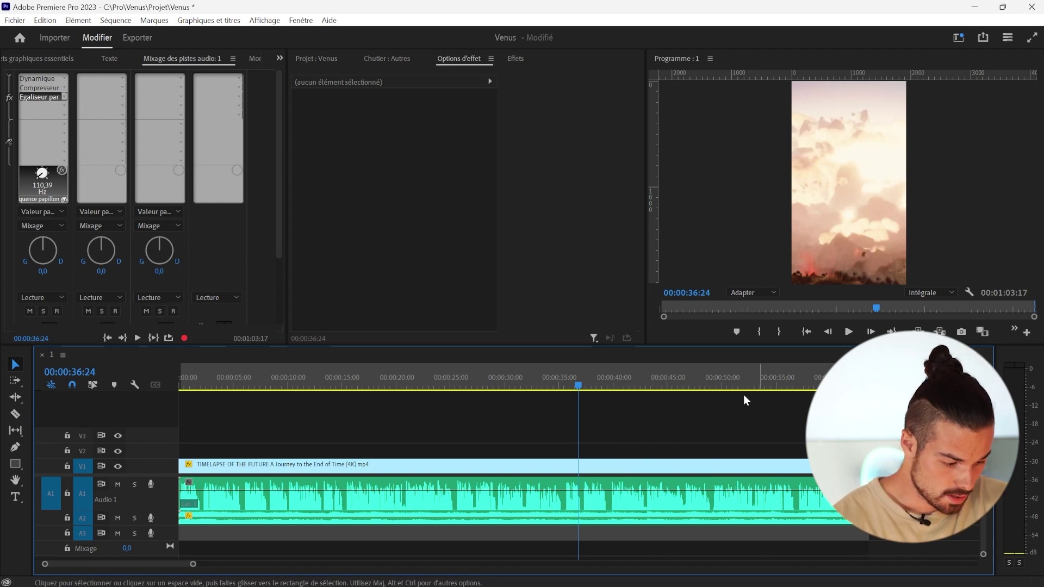
key("ctrl+m")
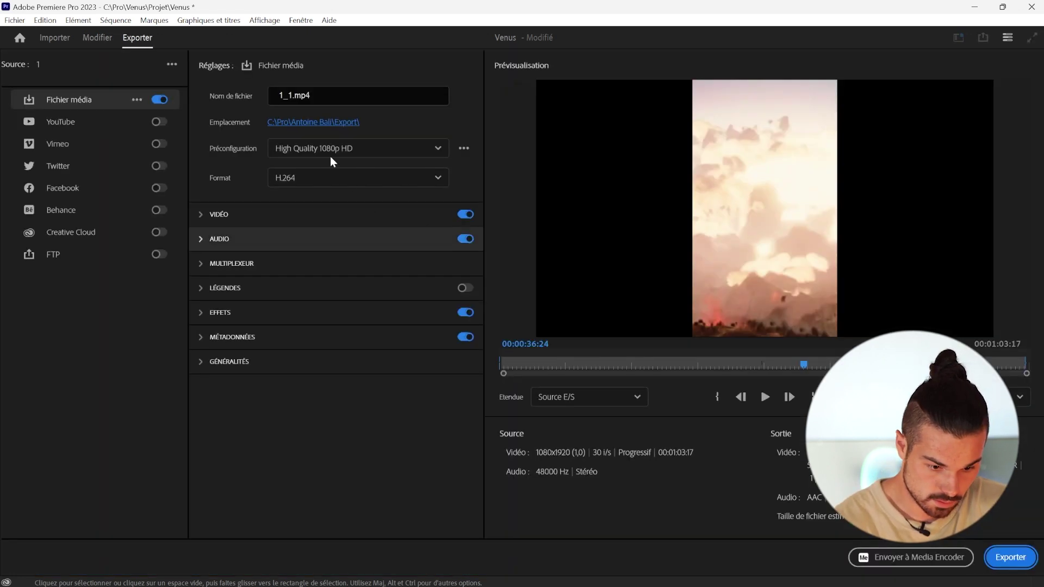
key("Escape")
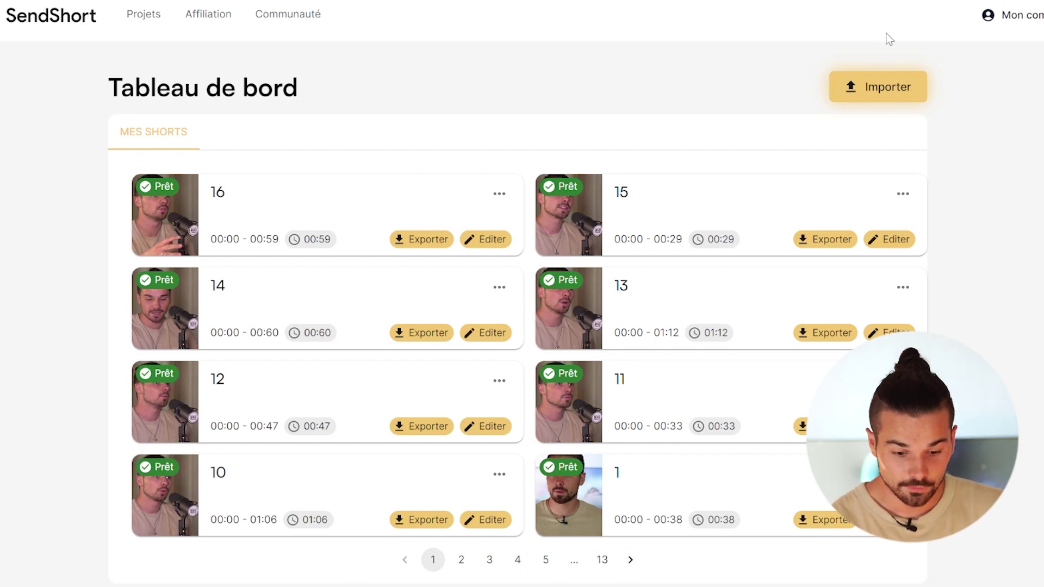
In SendShort, import 1.mp4 as short 1 with Spanish as the video language, and open it in the subtitle editor
left_click(880, 99)
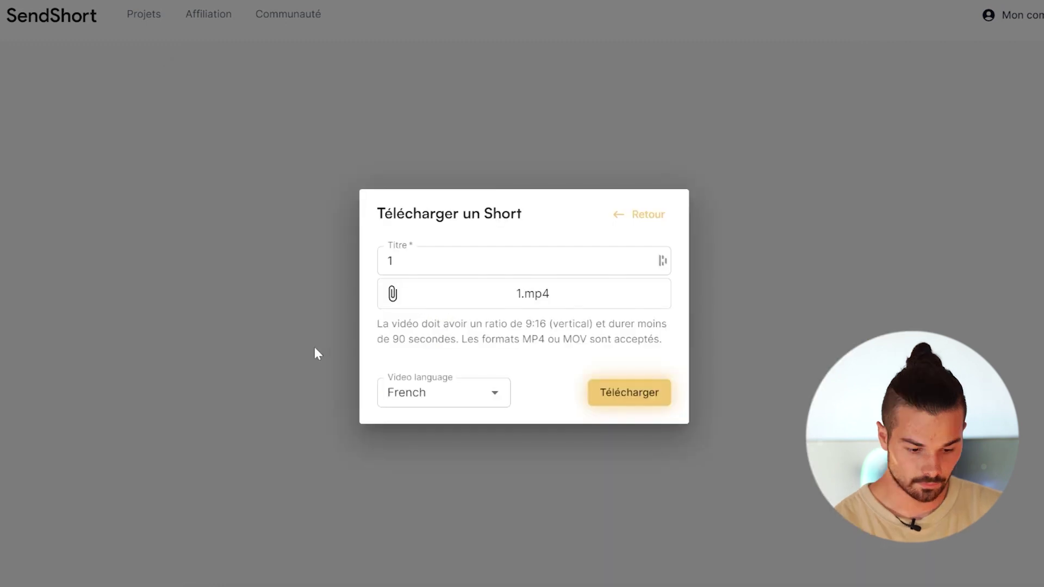
left_click(494, 393)
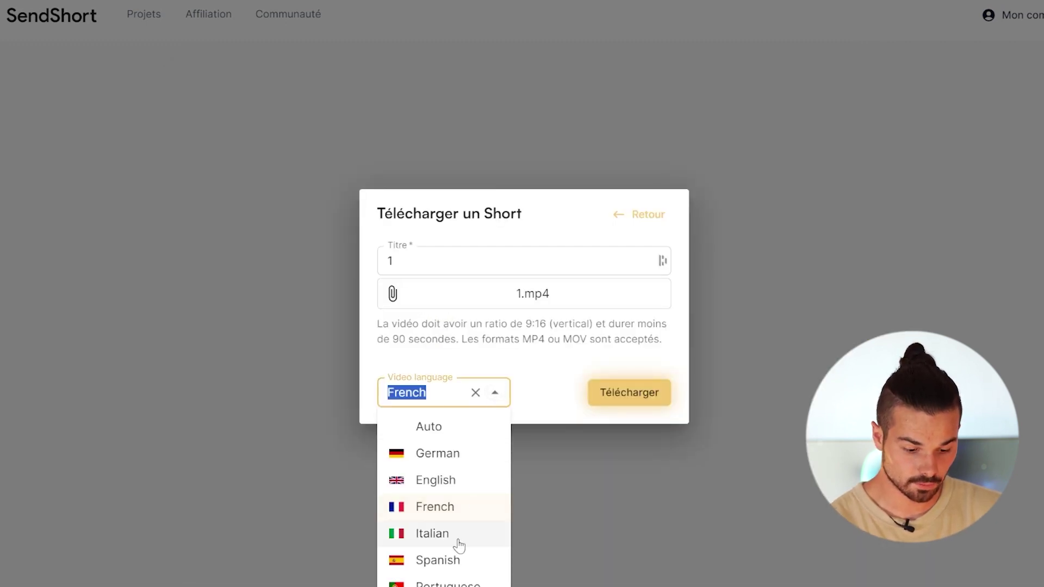
left_click(446, 558)
left_click(645, 397)
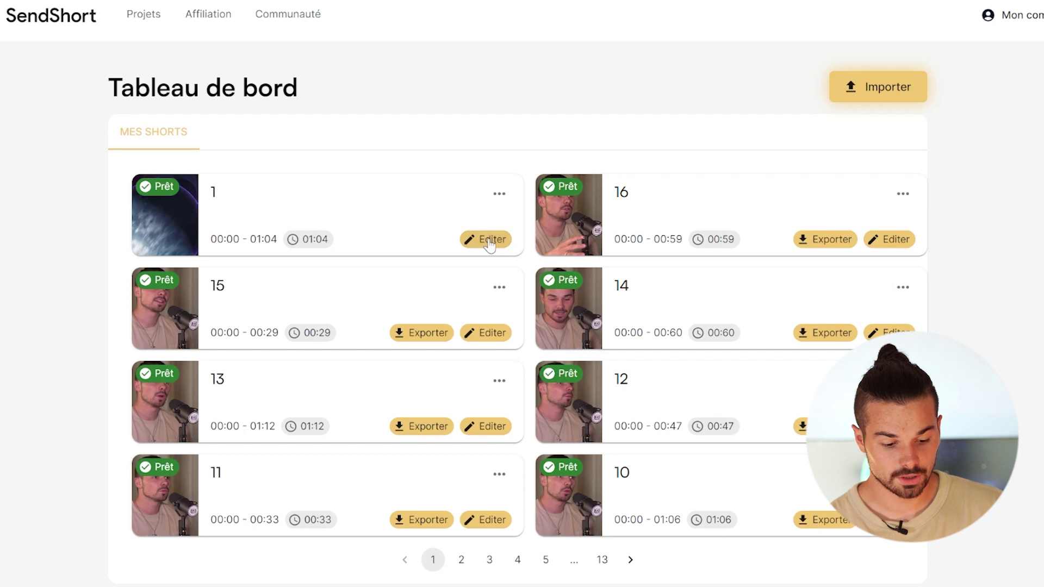
left_click(486, 238)
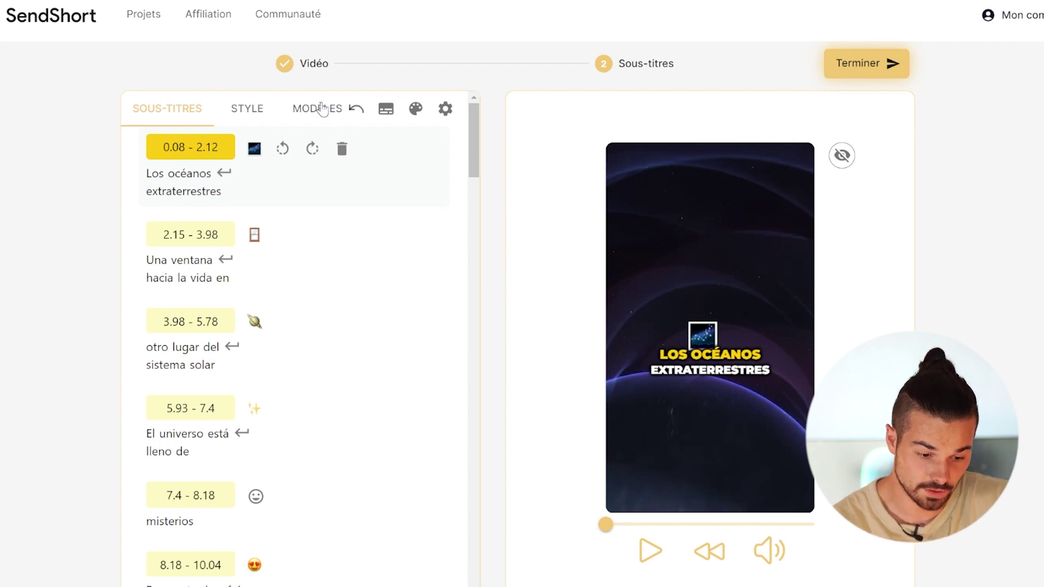
Try the saved ESP subtitle template on the short, followed by the Basic 1 template
left_click(320, 108)
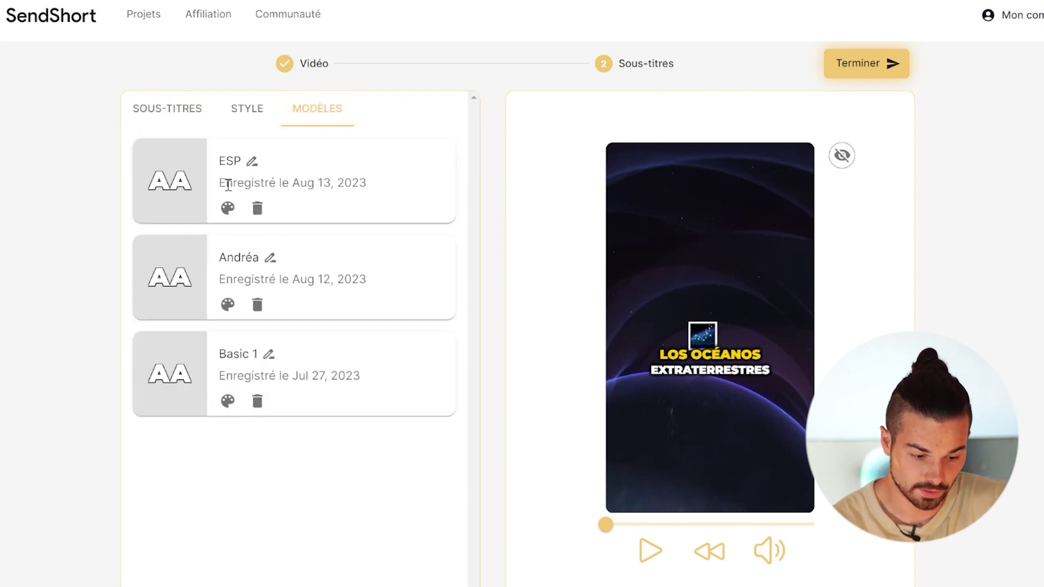
left_click(228, 208)
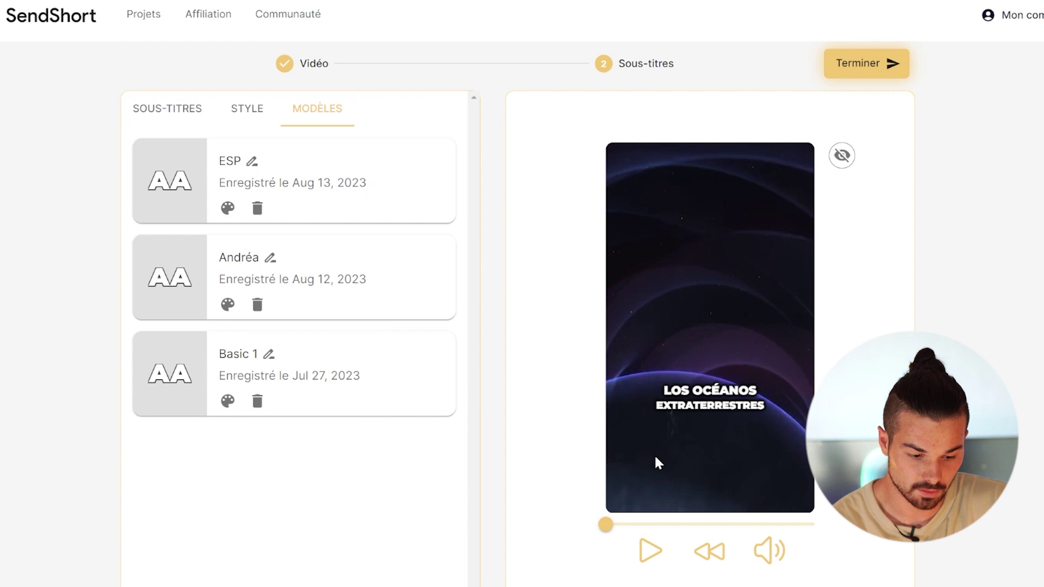
left_click(229, 402)
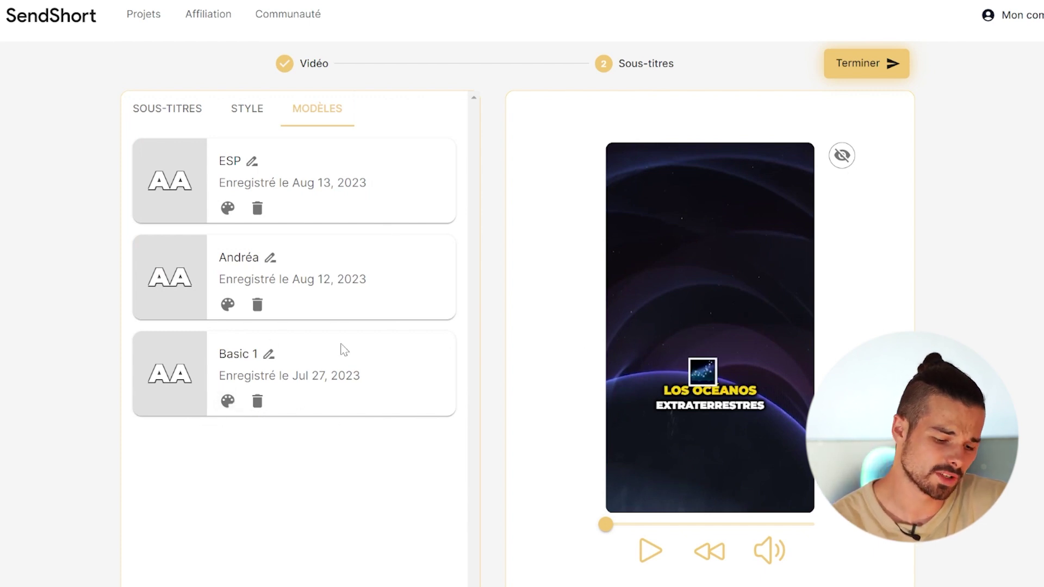
Review the subtitle style settings and the list of available fonts, keeping Montserrat
left_click(175, 119)
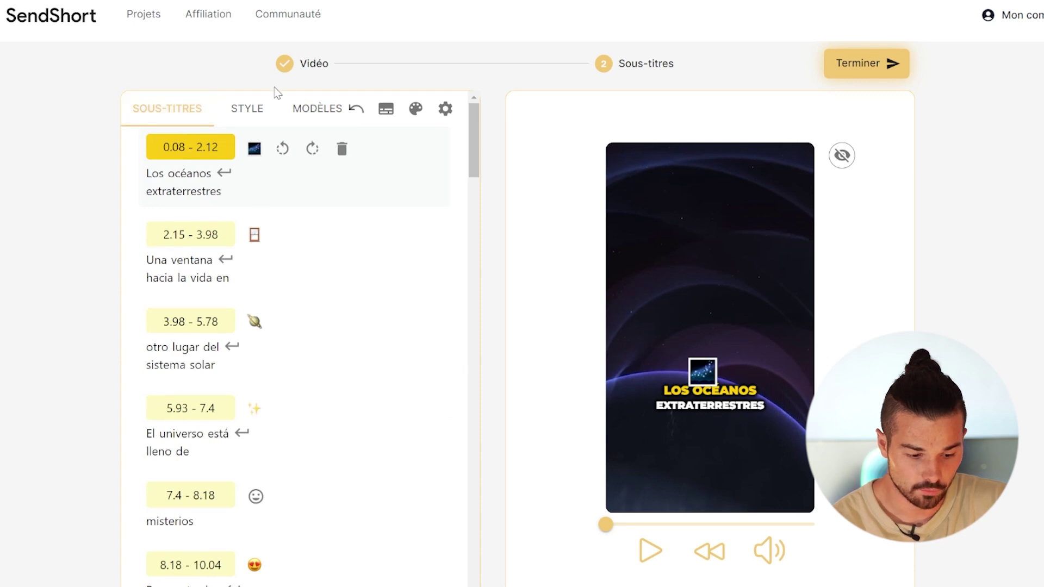
left_click(247, 108)
scroll(103, 312, "down", 3)
scroll(277, 248, "up", 1)
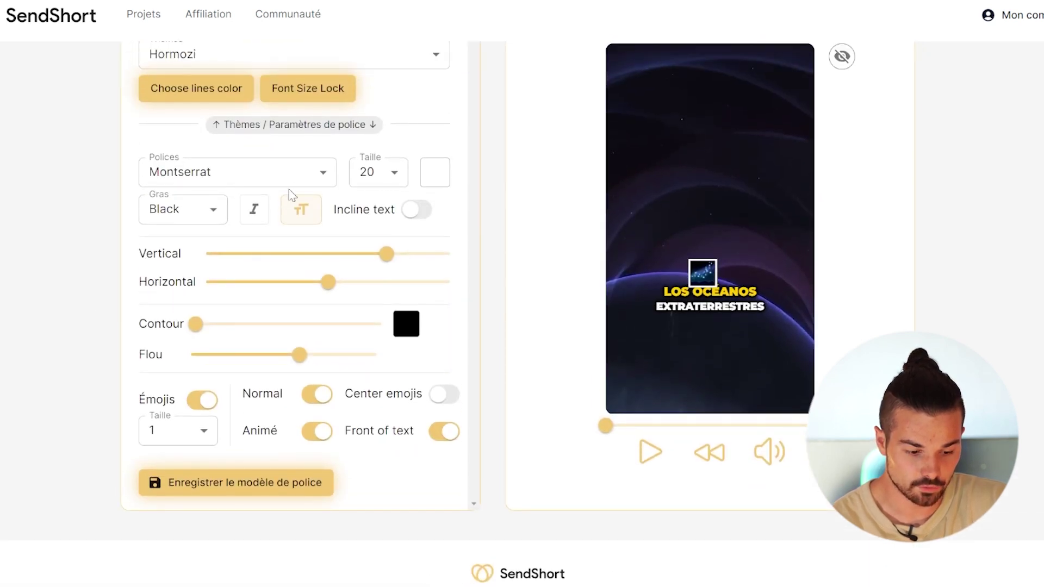
left_click(295, 174)
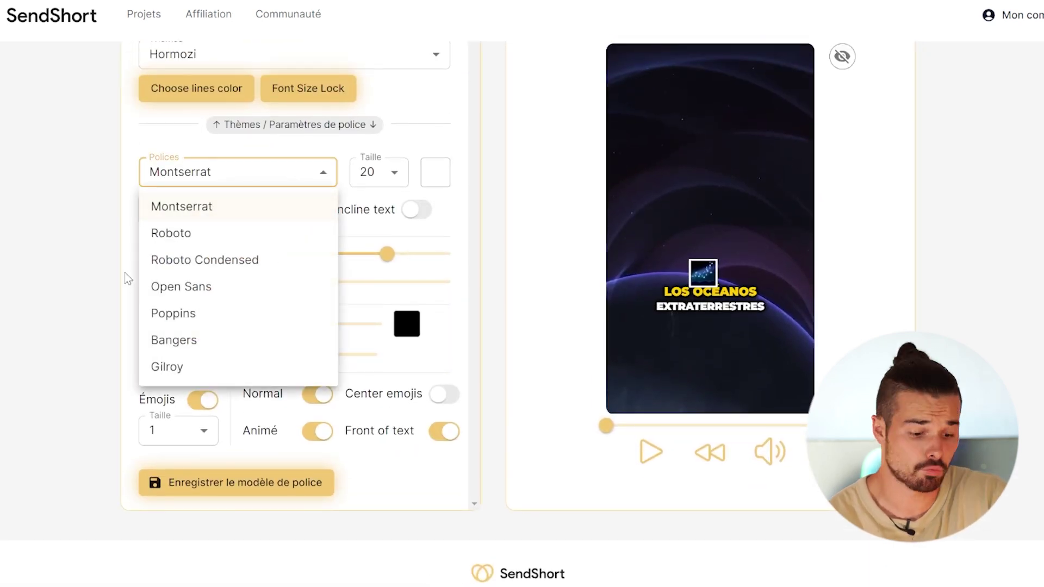
left_click(111, 273)
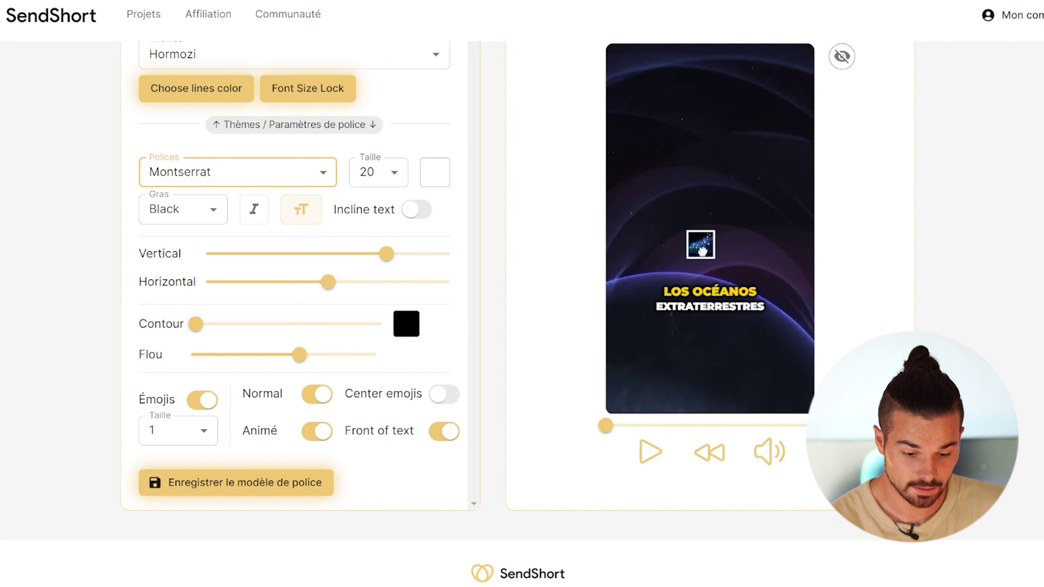
Reposition the emoji in the video preview just above the start of the subtitle's first line
left_click_drag(702, 251, 682, 280)
left_click(705, 301)
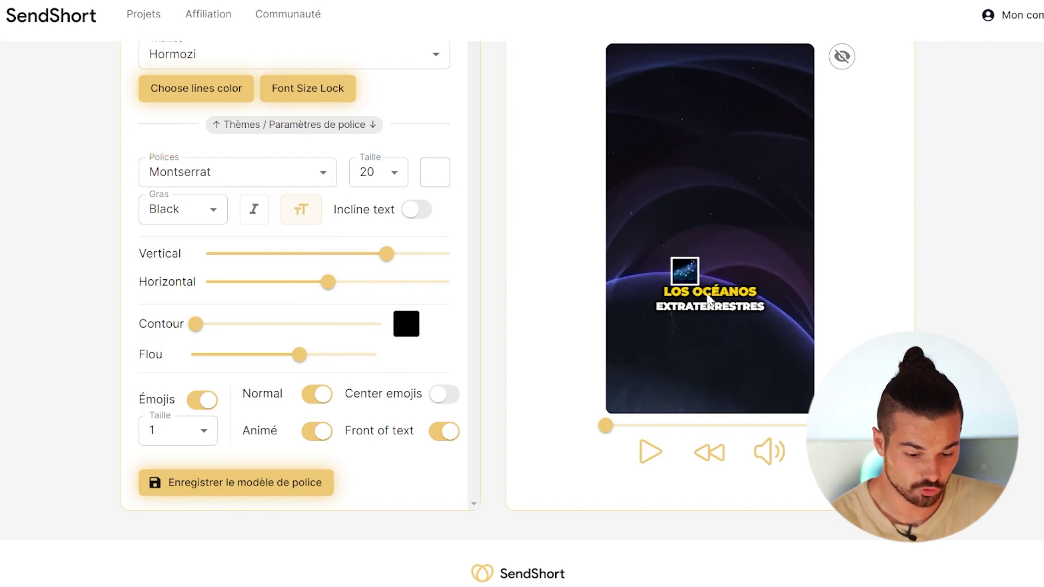
Apply the saved ESP template to the subtitles, return to the subtitle list and play the video preview
scroll(275, 272, "up", 3)
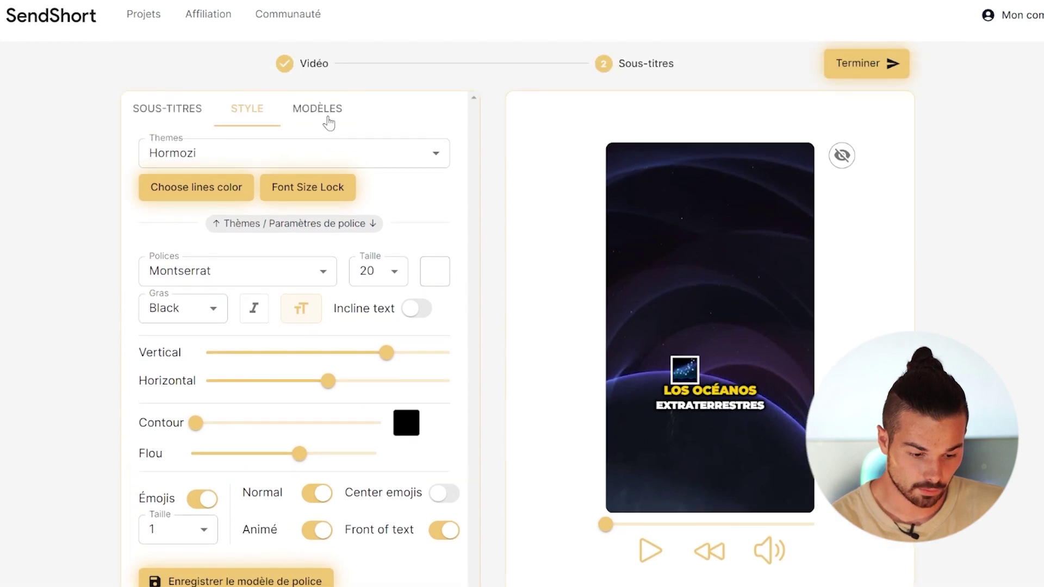
left_click(320, 110)
left_click(228, 208)
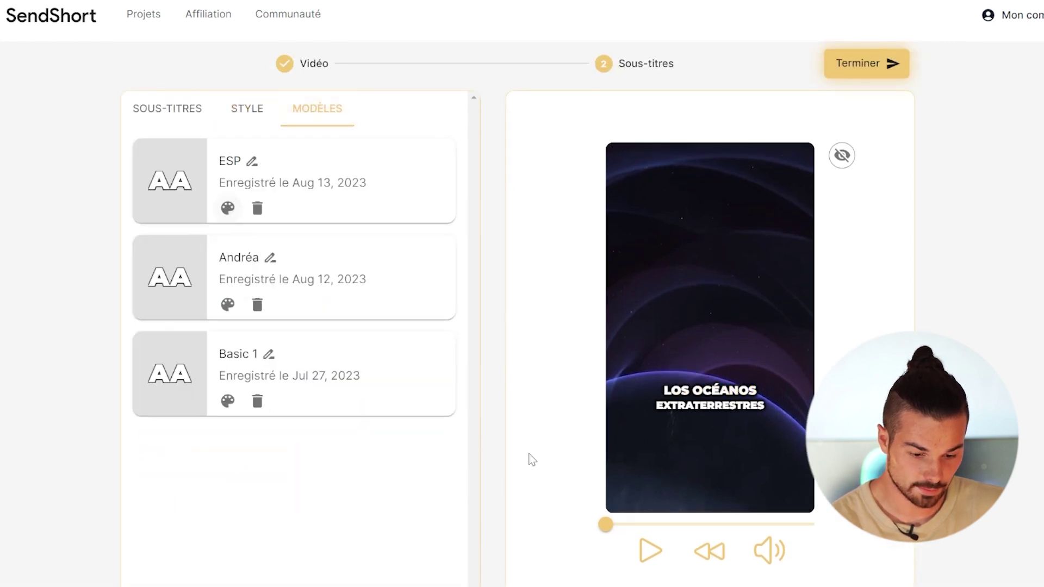
left_click(188, 110)
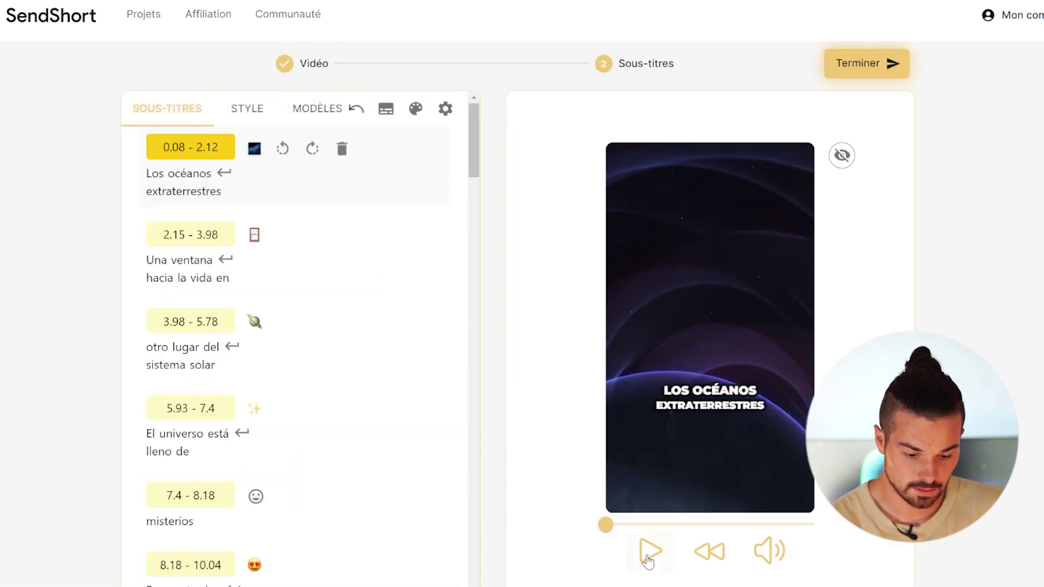
left_click(648, 552)
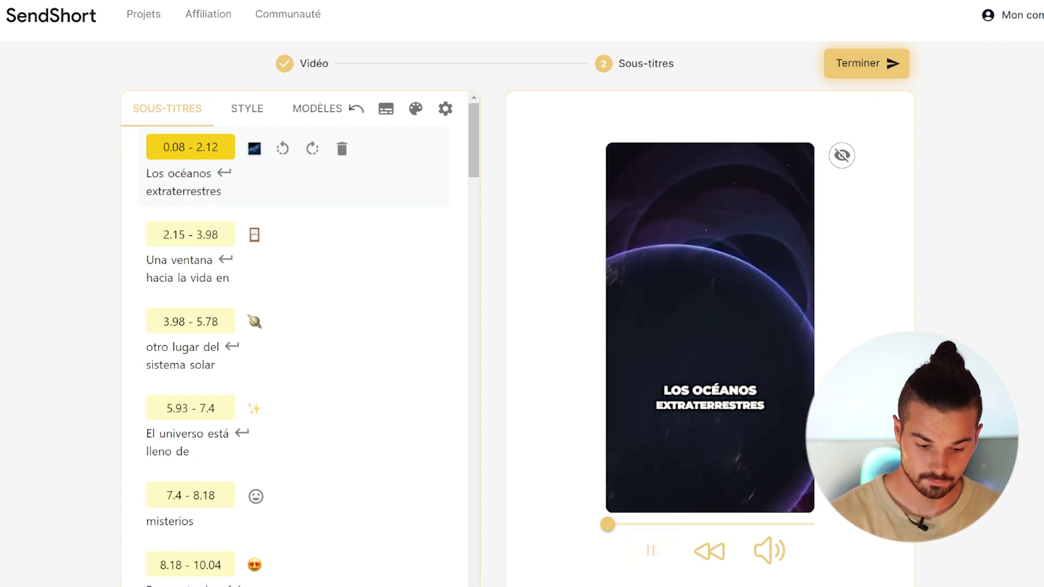